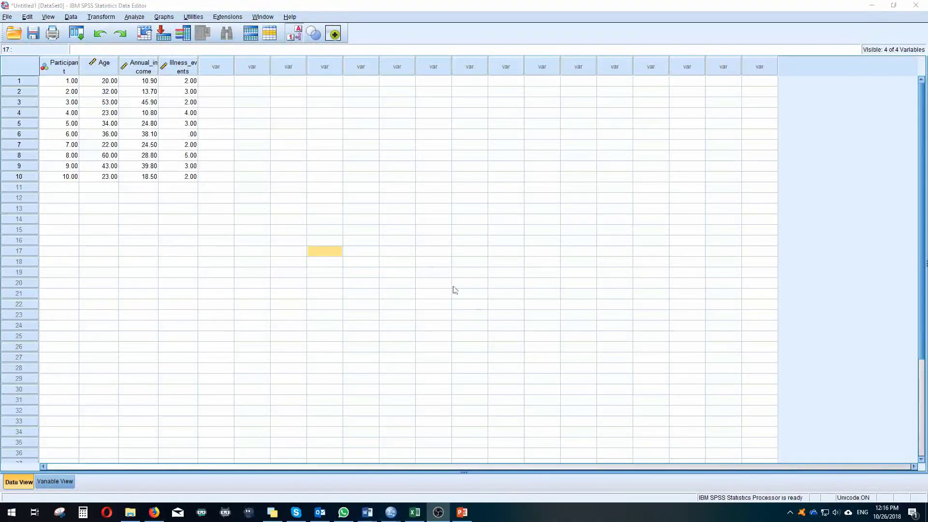
# - Switch to the browser and open the Week 6 thread showing the age, income and illness table
pyautogui.click(389, 6)
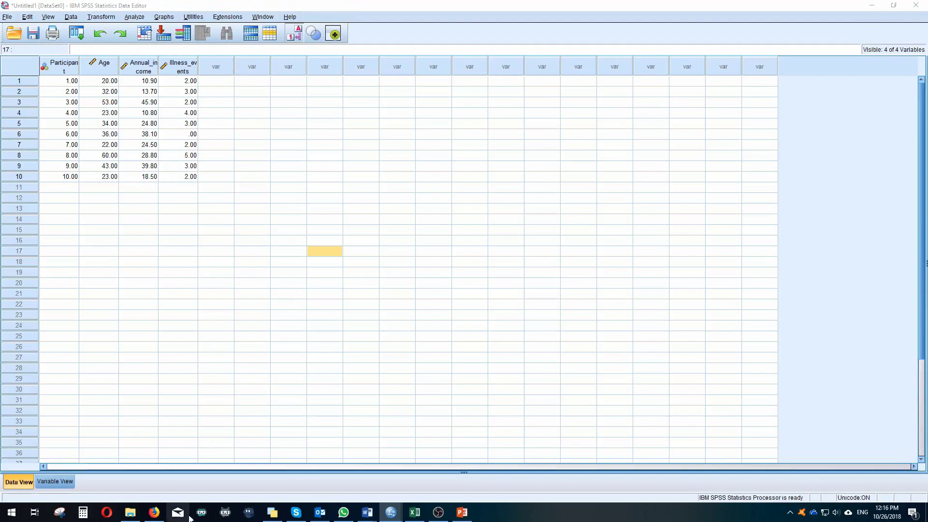
pyautogui.click(154, 513)
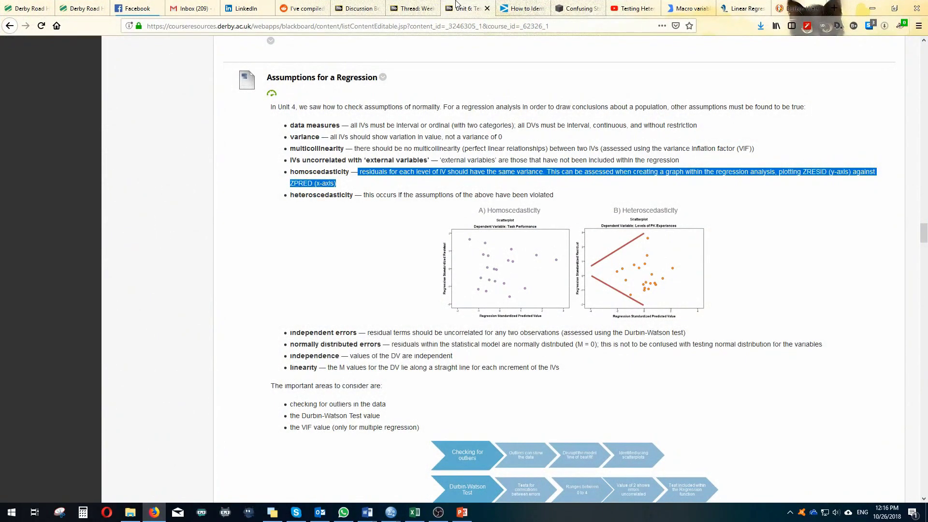
pyautogui.click(413, 7)
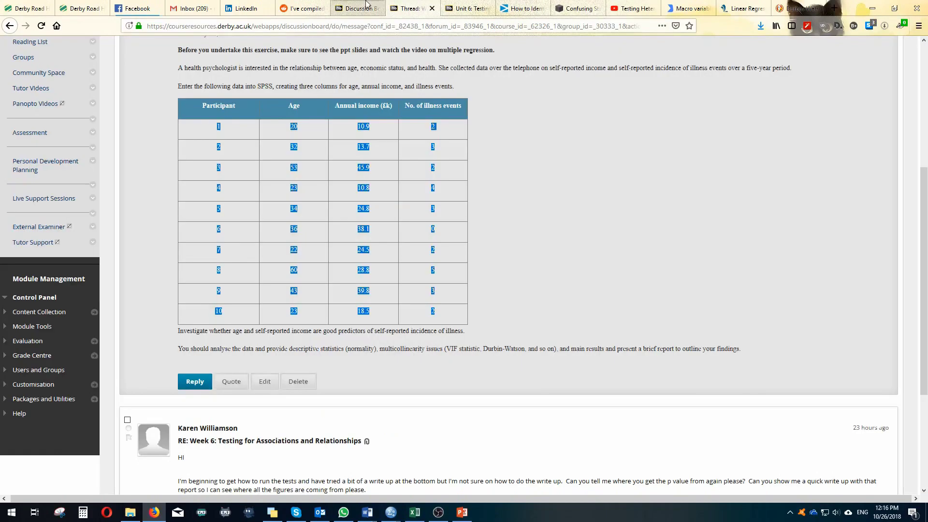
pyautogui.click(524, 192)
pyautogui.scroll(4, 510, 237)
pyautogui.scroll(-1, 532, 271)
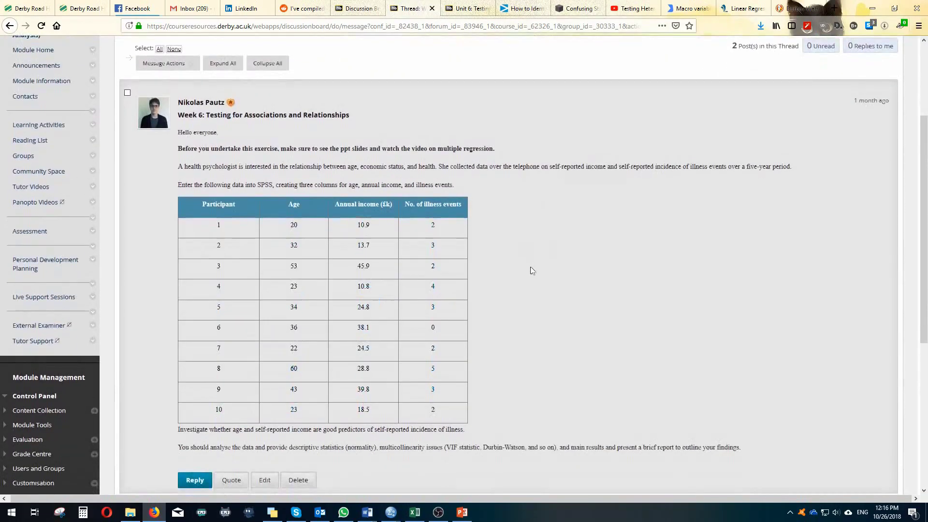
# - Bring the SPSS data editor back up and select some empty cells below the data
pyautogui.moveTo(391, 512)
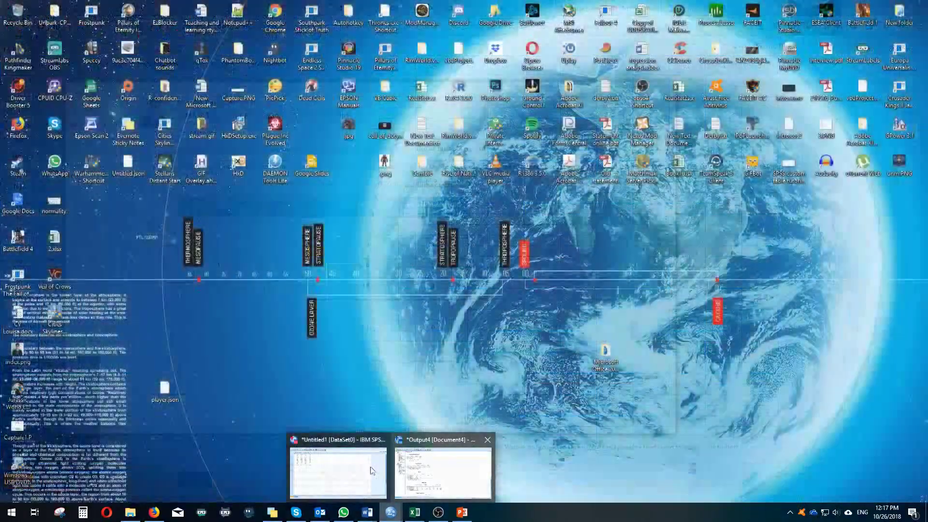
pyautogui.click(359, 469)
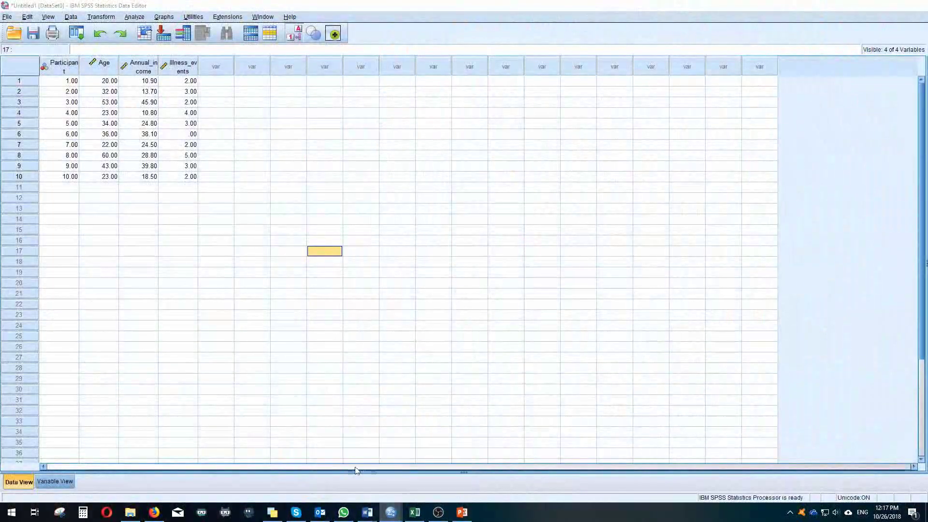
pyautogui.click(293, 236)
pyautogui.moveTo(191, 178); pyautogui.dragTo(49, 80)
pyautogui.moveTo(216, 208); pyautogui.dragTo(225, 219)
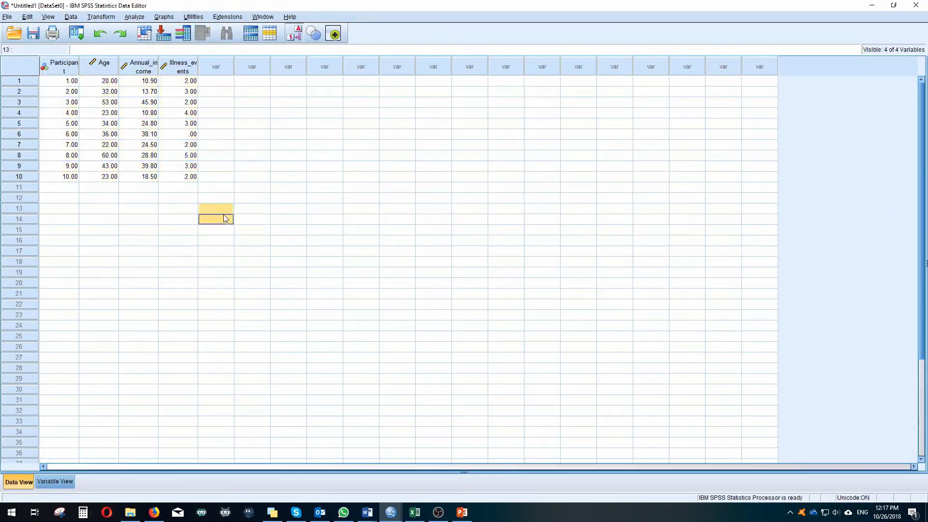
# - Select the Participant, Age and Annual_income columns, then widen Illness_events so its name fits
pyautogui.click(59, 66)
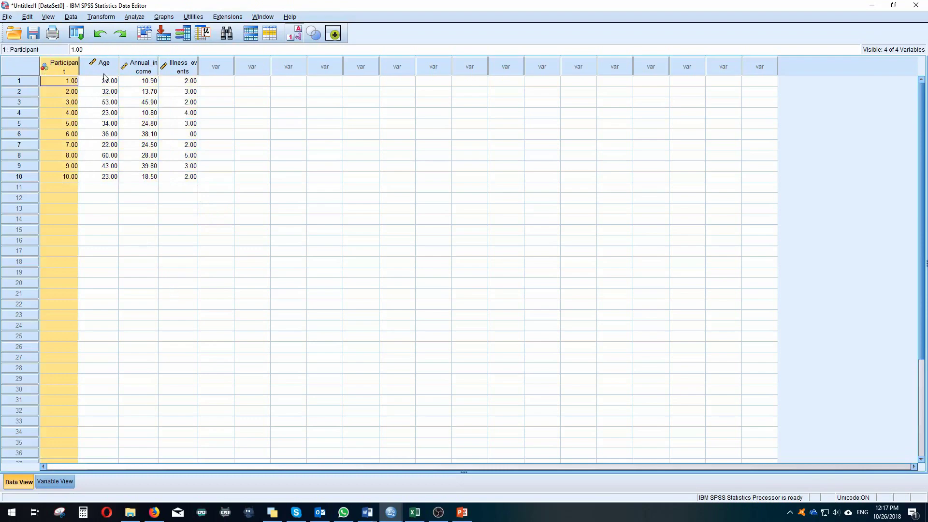
pyautogui.click(104, 67)
pyautogui.click(143, 67)
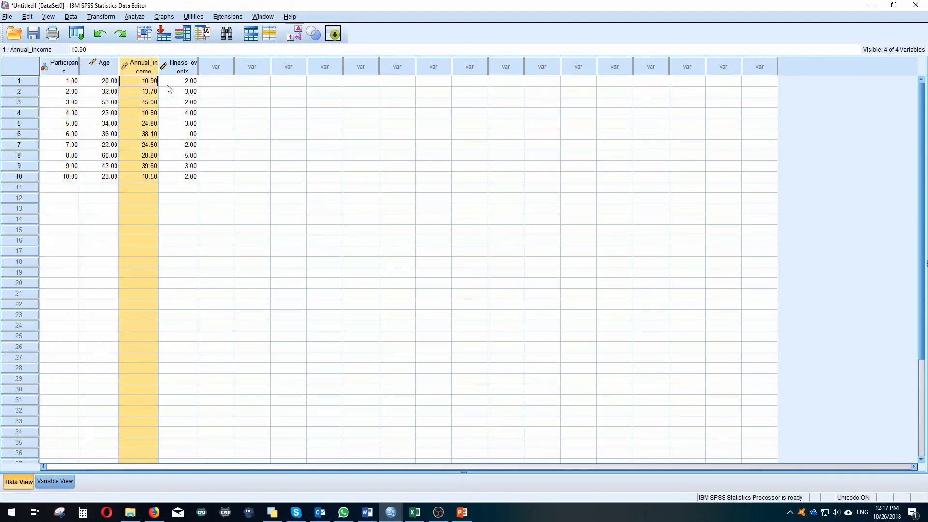
pyautogui.click(195, 70)
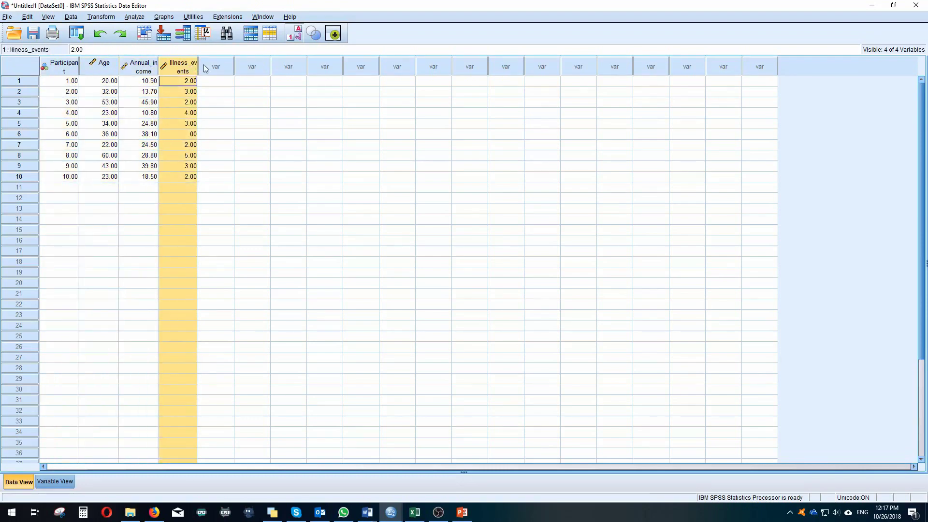
pyautogui.moveTo(197, 66); pyautogui.dragTo(223, 66)
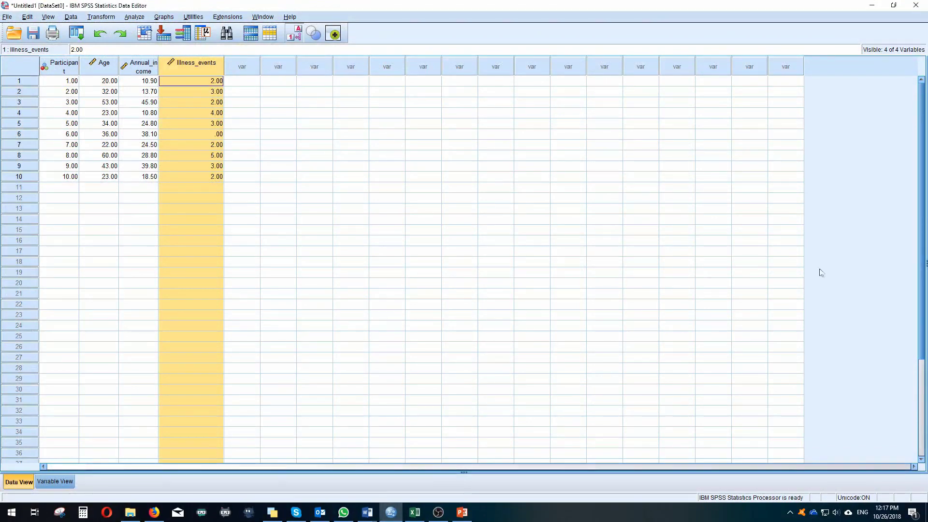
# - Select and clear blocks of the data, check the analyses list, and switch to PowerPoint
pyautogui.click(401, 318)
pyautogui.moveTo(60, 66); pyautogui.dragTo(58, 113)
pyautogui.click(237, 213)
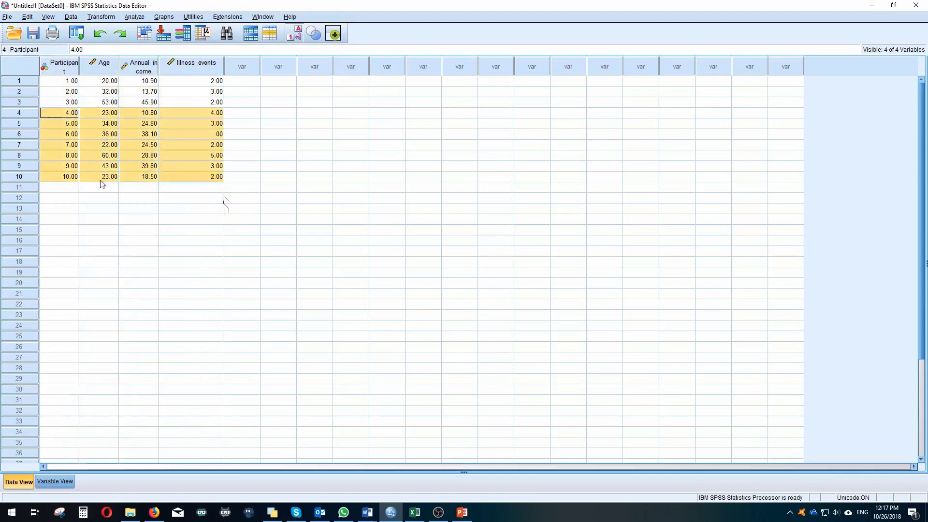
pyautogui.click(99, 177)
pyautogui.click(66, 188)
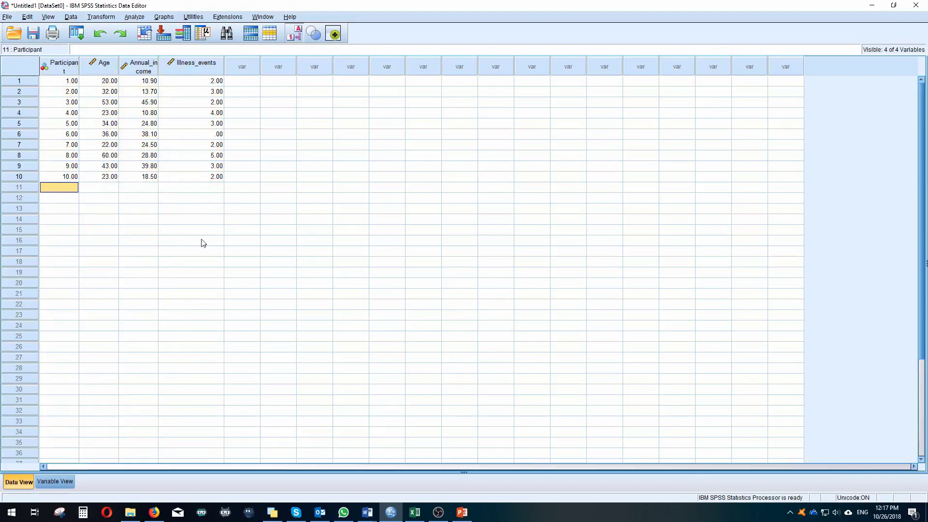
pyautogui.click(217, 263)
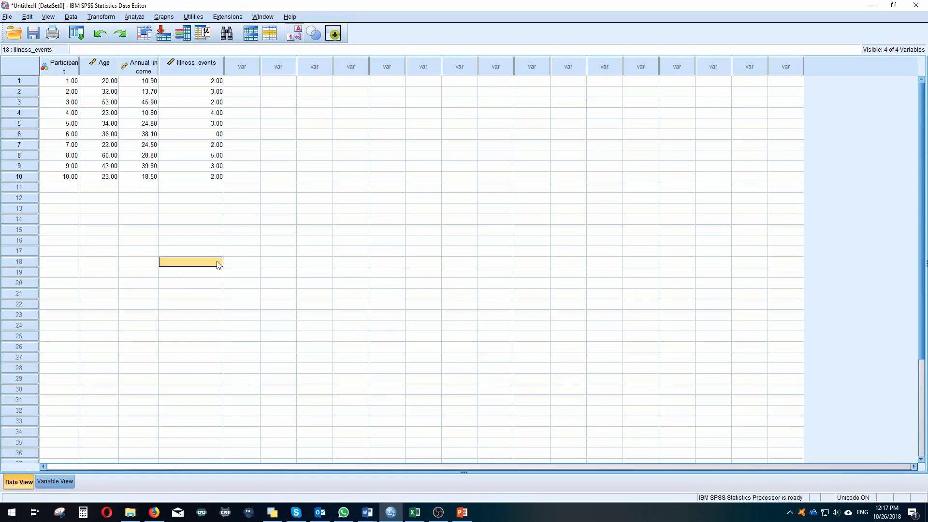
pyautogui.click(142, 19)
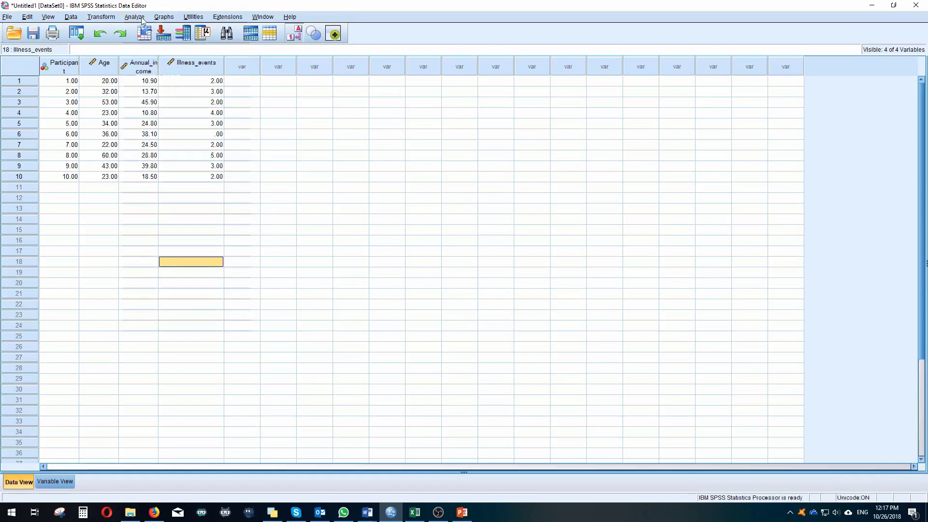
pyautogui.click(142, 19)
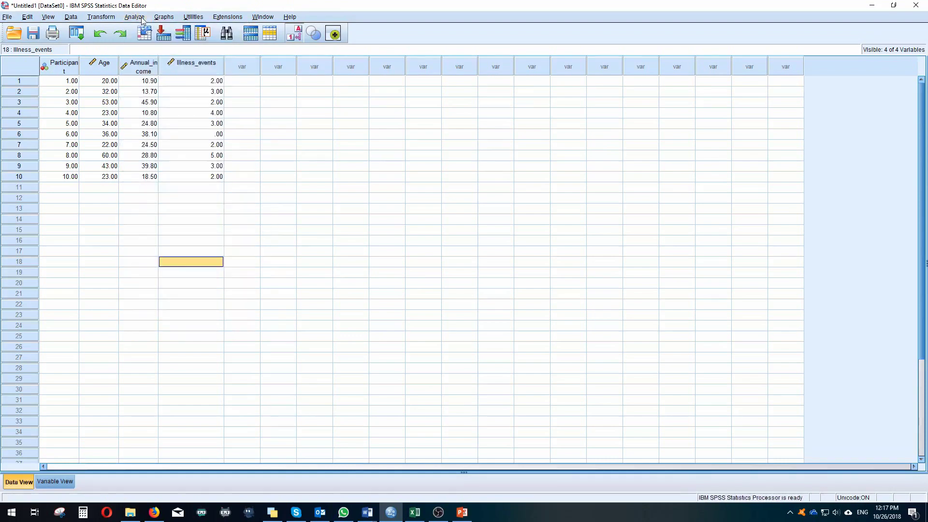
pyautogui.click(463, 513)
# - Focus slide 1 on outliers, autocorrelation and multicollinearity, then return to the SPSS data editor
pyautogui.click(332, 415)
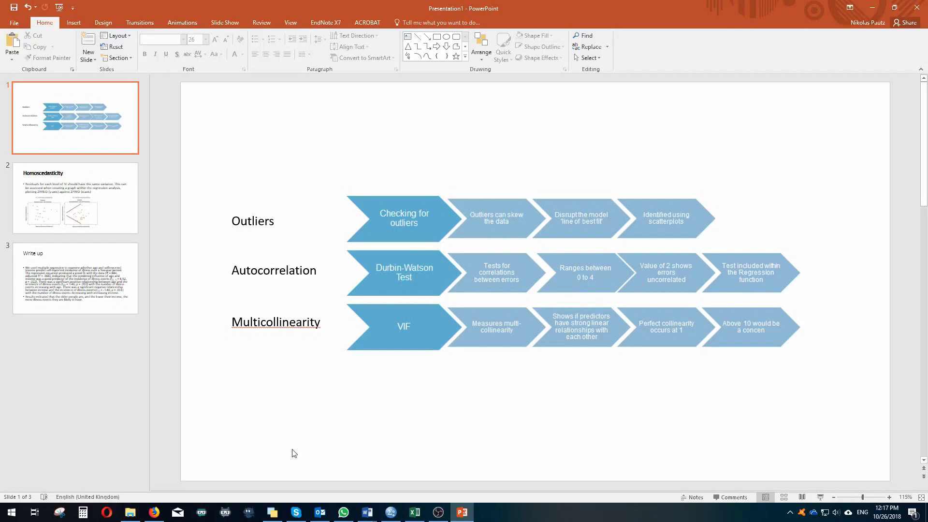
pyautogui.click(257, 222)
pyautogui.click(332, 192)
pyautogui.click(391, 513)
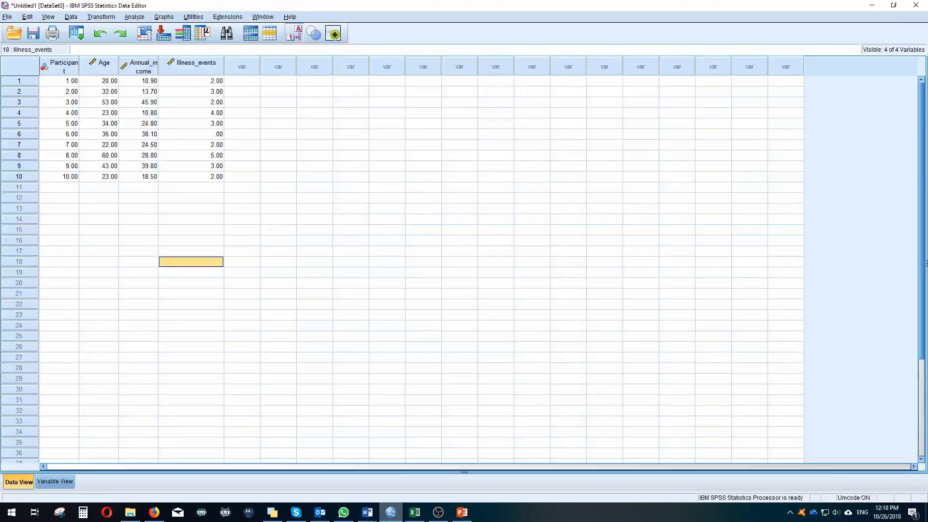
# - Browse the Graphs and Analyze menus, open Chart Builder, reposition it, and close it
pyautogui.click(164, 17)
pyautogui.click(135, 17)
pyautogui.moveTo(187, 98)
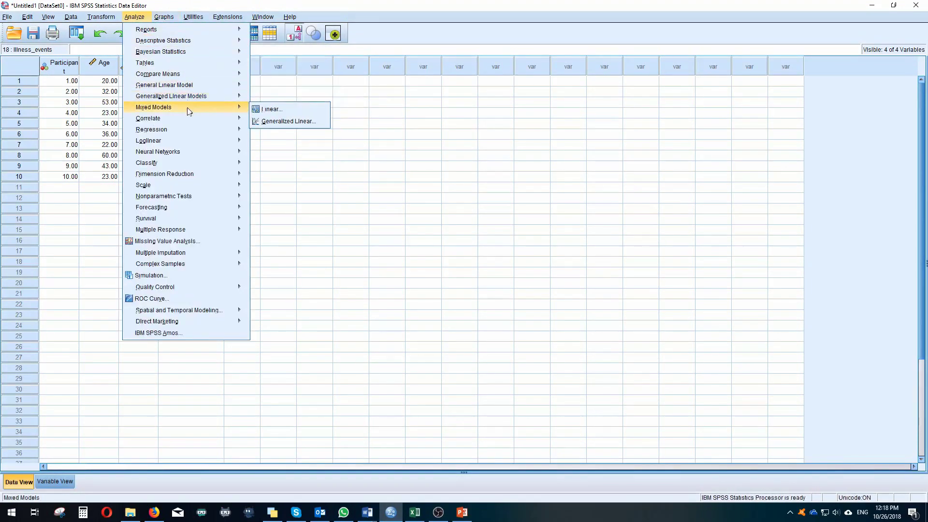
pyautogui.moveTo(187, 118)
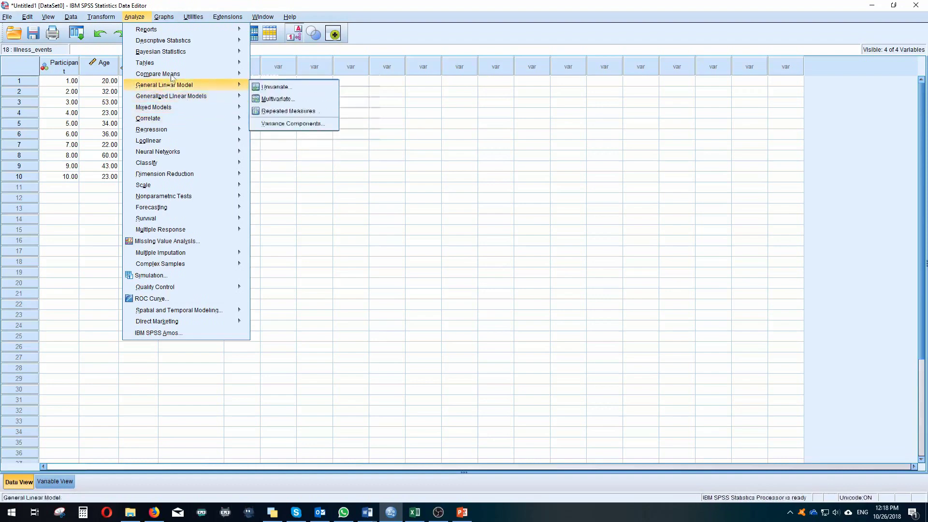
pyautogui.moveTo(164, 17)
pyautogui.moveTo(207, 81)
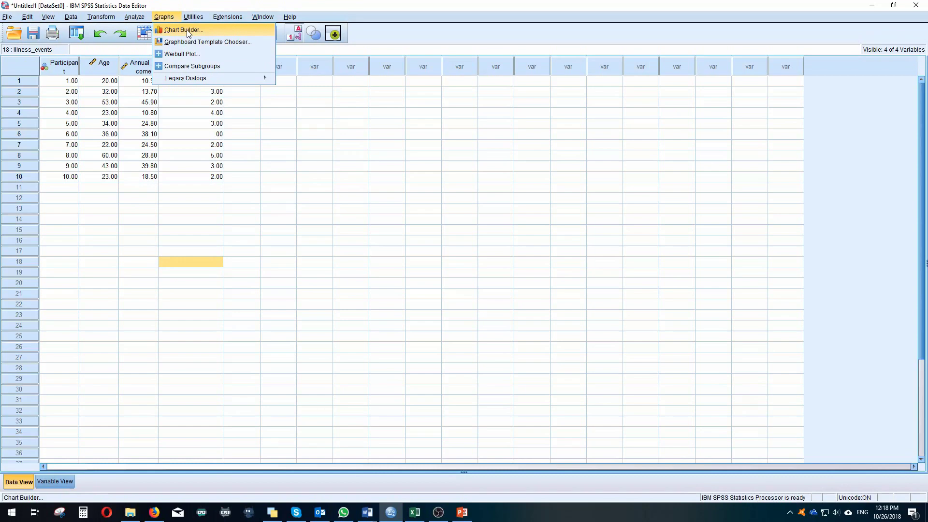
pyautogui.click(188, 32)
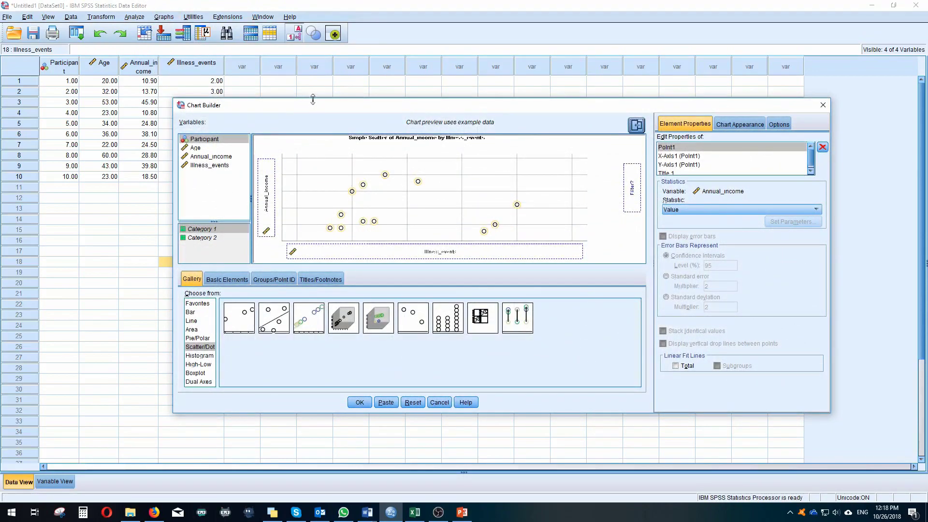
pyautogui.moveTo(313, 99); pyautogui.dragTo(324, 68)
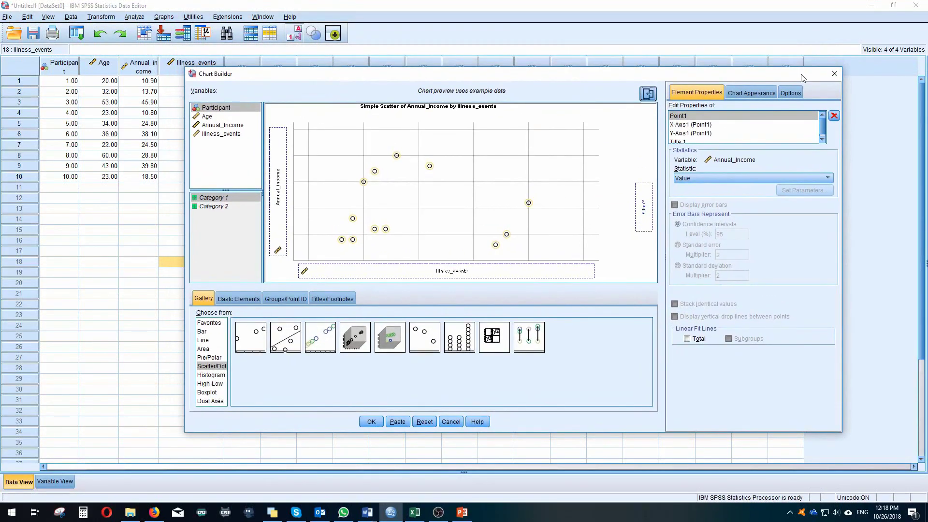
pyautogui.click(835, 73)
# - Reopen Chart Builder, clear the previous chart, and place a Simple Scatter template on the canvas
pyautogui.click(164, 17)
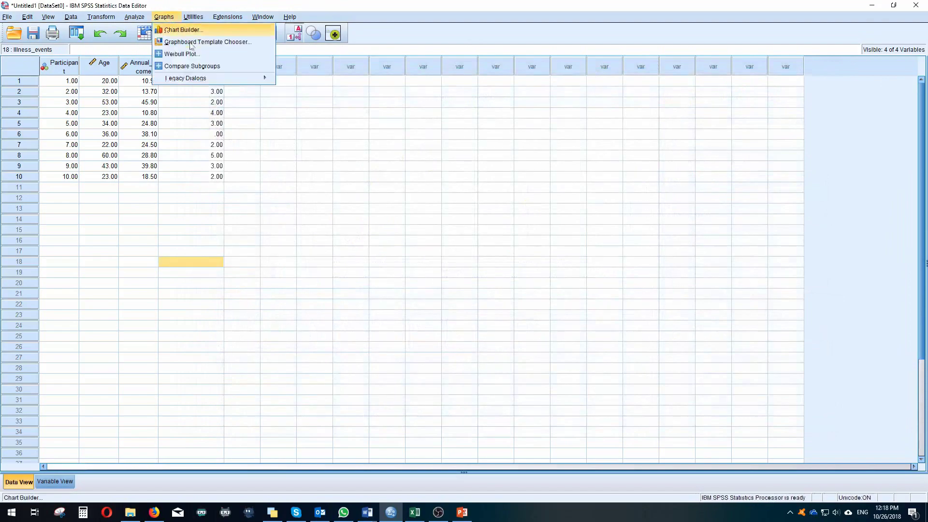
pyautogui.click(194, 30)
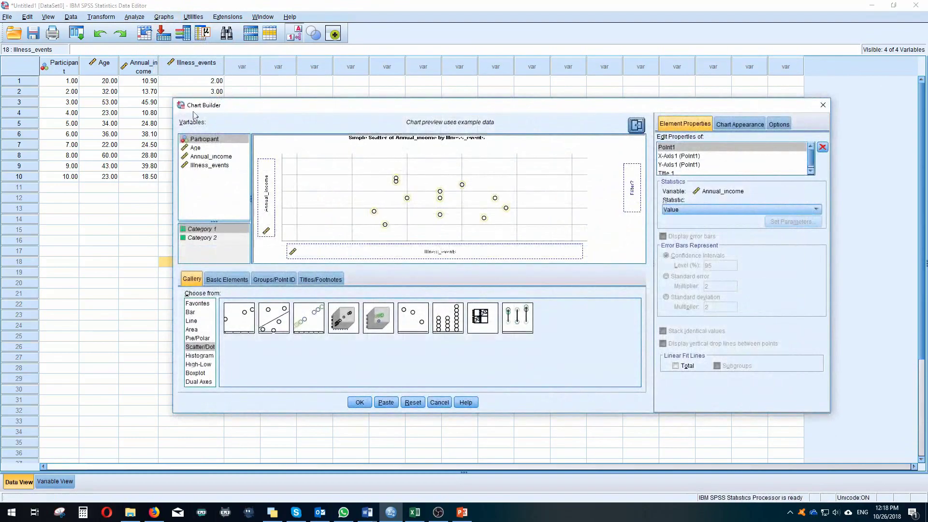
pyautogui.click(193, 329)
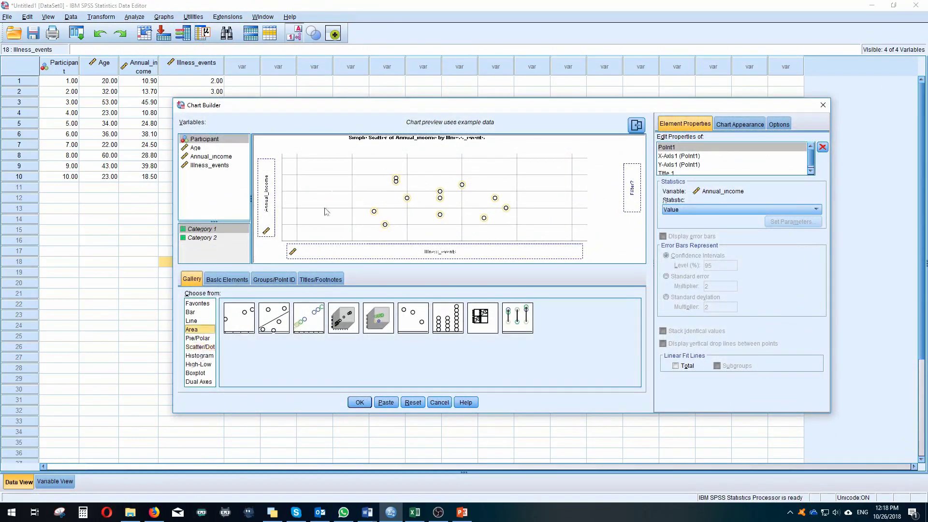
pyautogui.press('Home')
pyautogui.click(414, 402)
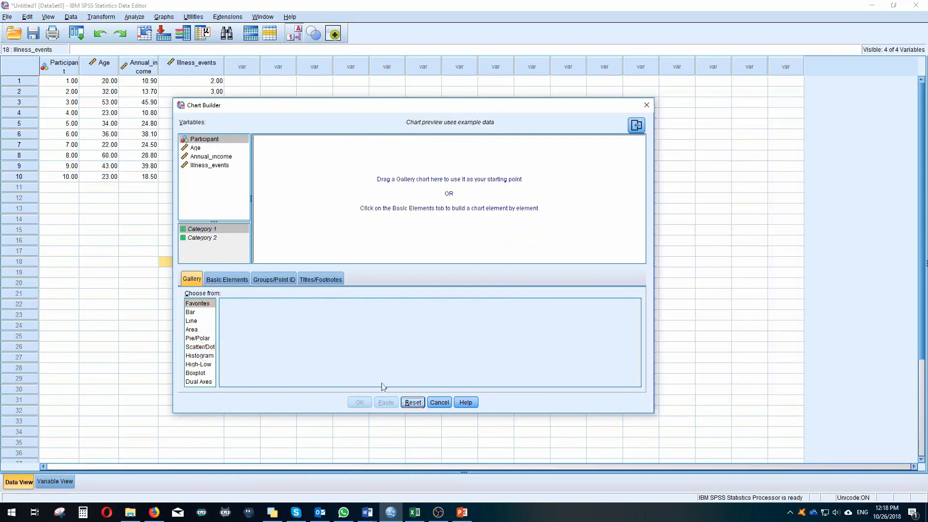
pyautogui.click(199, 338)
pyautogui.click(200, 355)
pyautogui.click(198, 347)
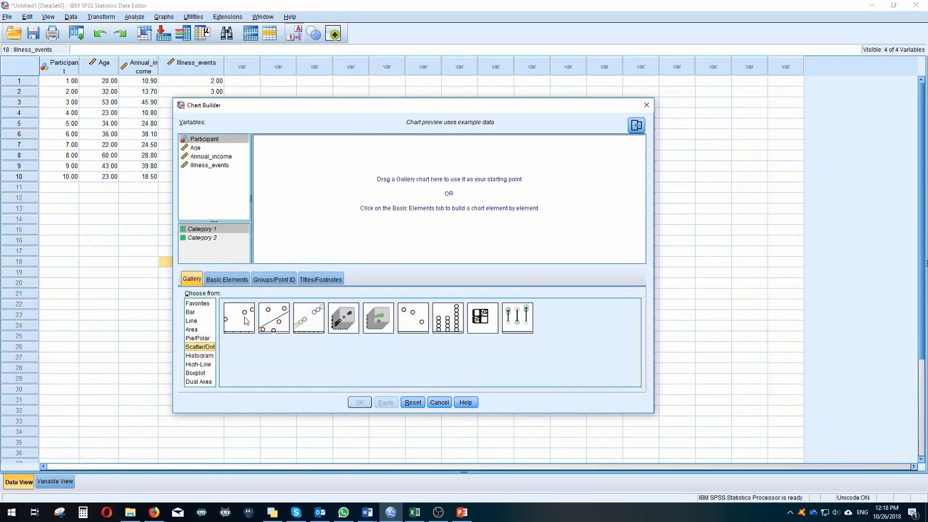
pyautogui.moveTo(247, 322); pyautogui.dragTo(352, 201)
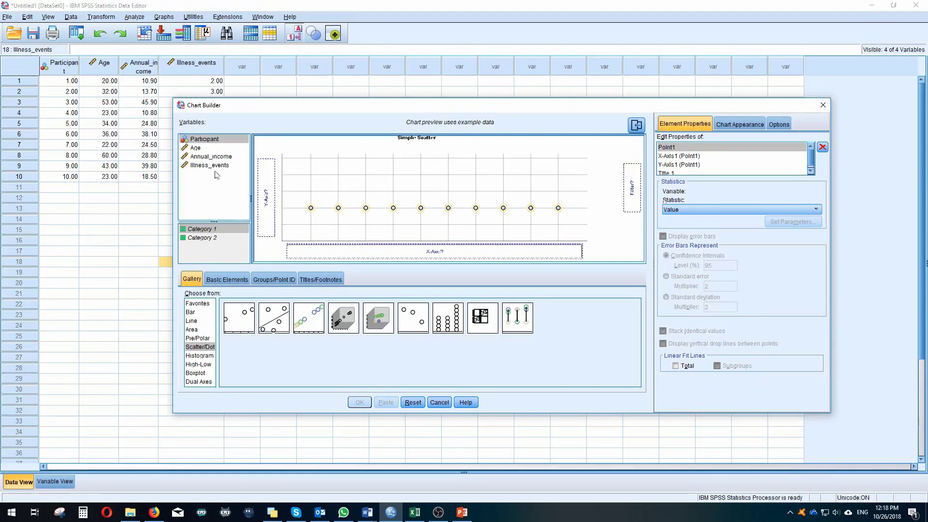
# - Put Illness_events on the Y-axis against Age, then pick Annual_income in the variable list
pyautogui.moveTo(212, 165); pyautogui.dragTo(265, 199)
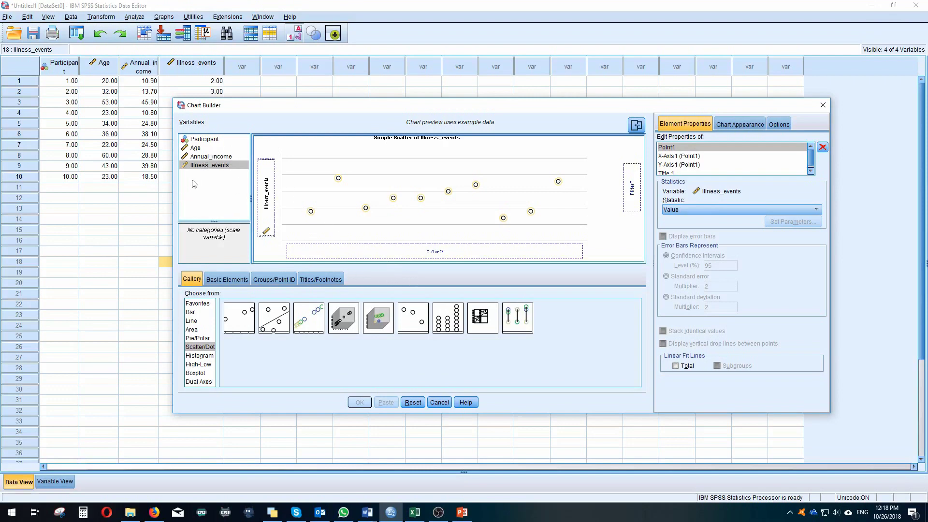
pyautogui.click(201, 158)
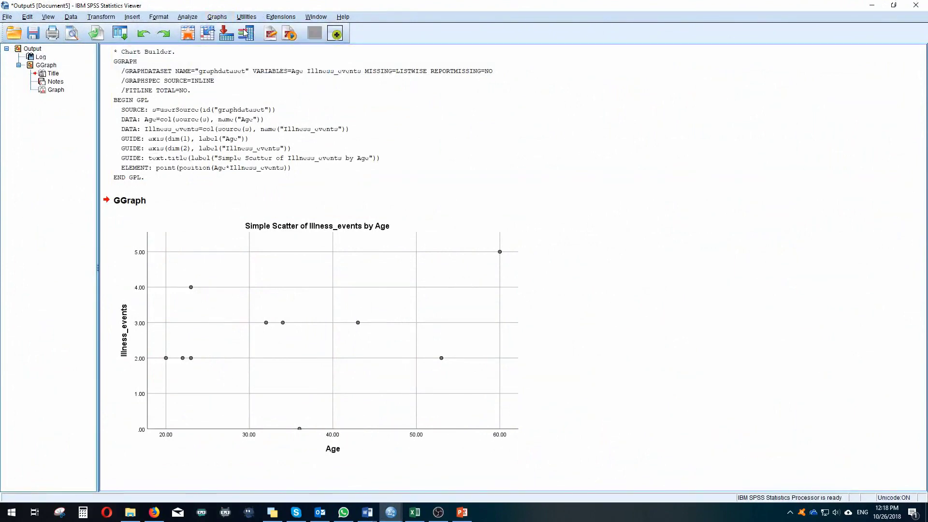
# - Replace Age with Annual_income on the X-axis and create the Illness_events by Annual_income scatter
pyautogui.moveTo(361, 254); pyautogui.dragTo(386, 253)
pyautogui.click(211, 158)
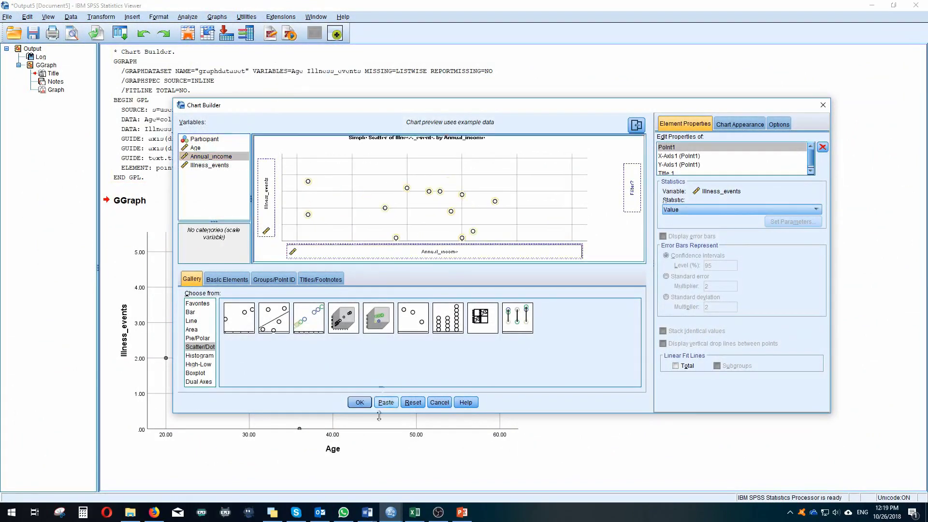
pyautogui.click(359, 401)
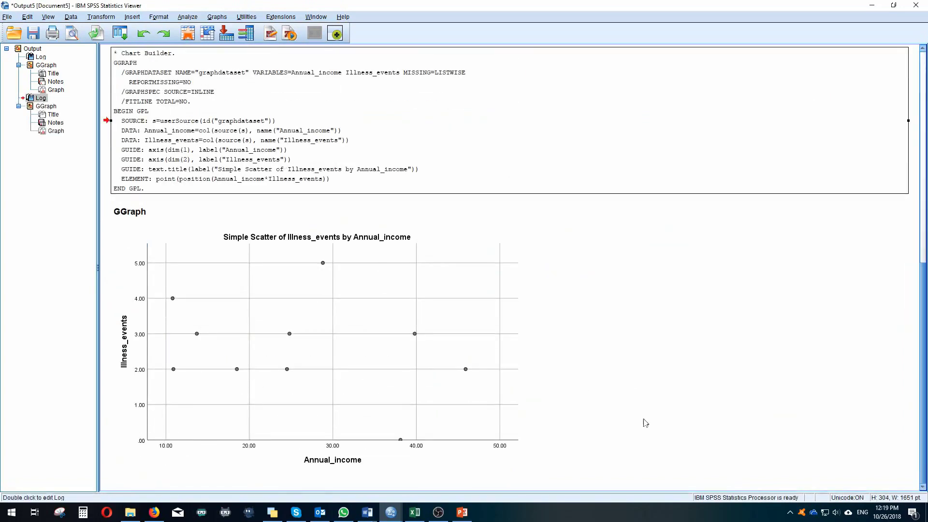
pyautogui.scroll(3, 623, 417)
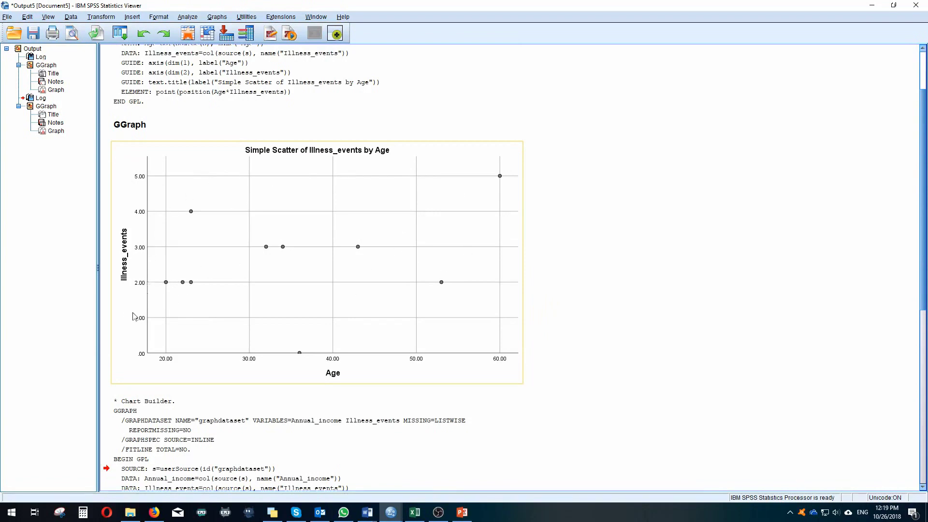
# - Add the reference line y = 0.125*x − 2.5 to the Age scatter plot in Chart Editor
pyautogui.doubleClick(225, 298)
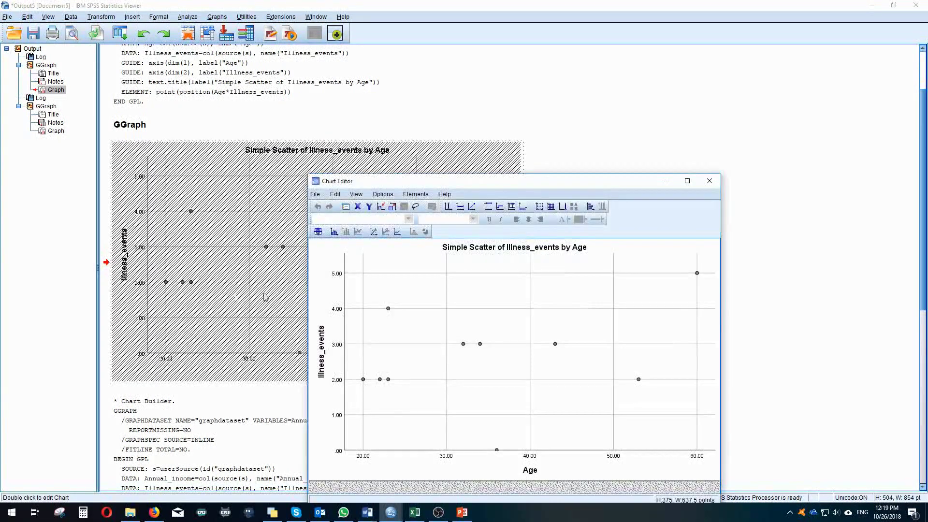
pyautogui.click(472, 207)
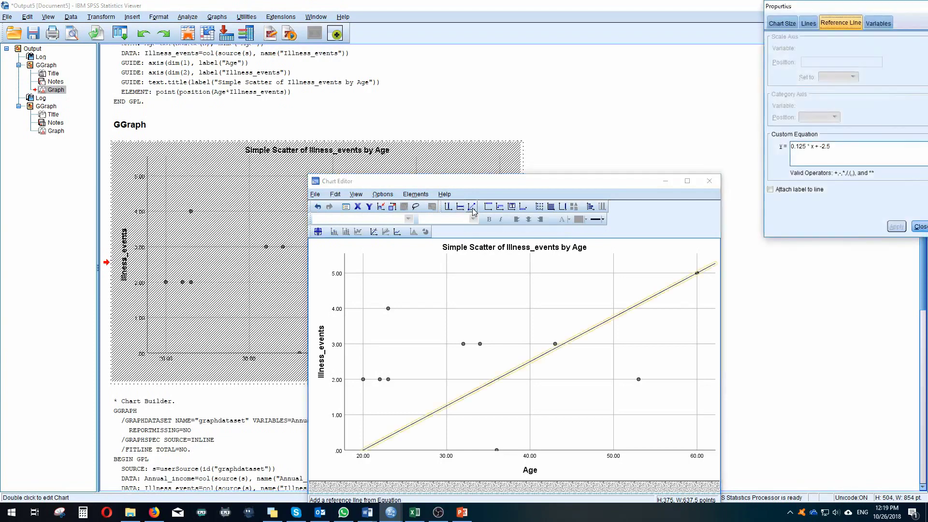
pyautogui.click(920, 230)
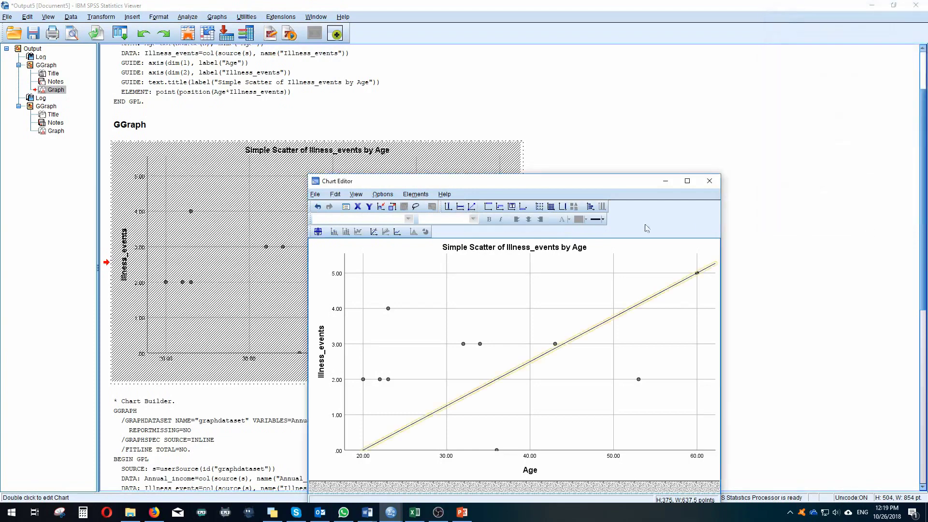
pyautogui.click(623, 164)
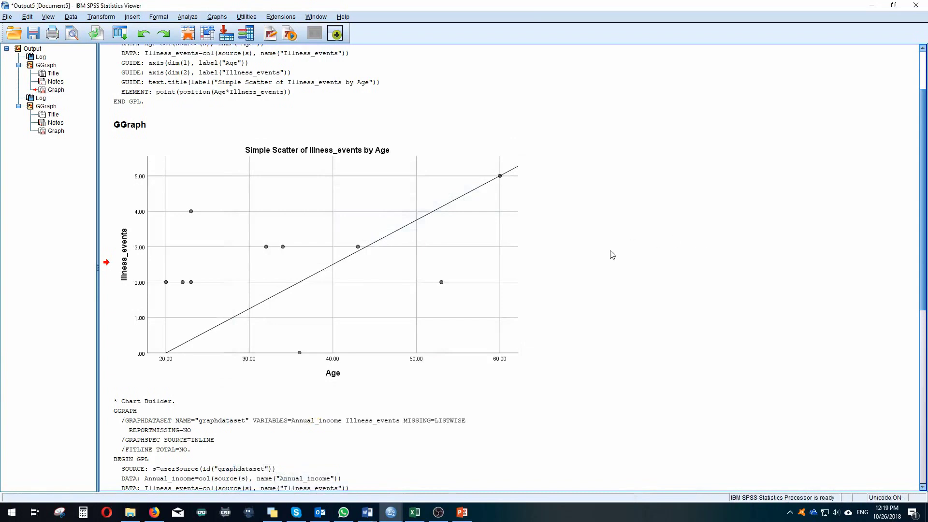
pyautogui.click(328, 269)
pyautogui.scroll(-5, 600, 309)
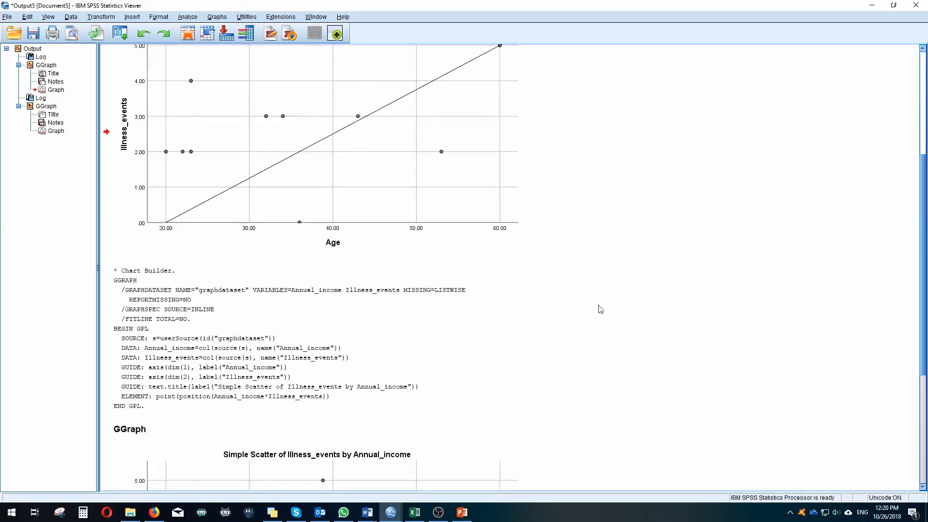
pyautogui.scroll(5, 600, 310)
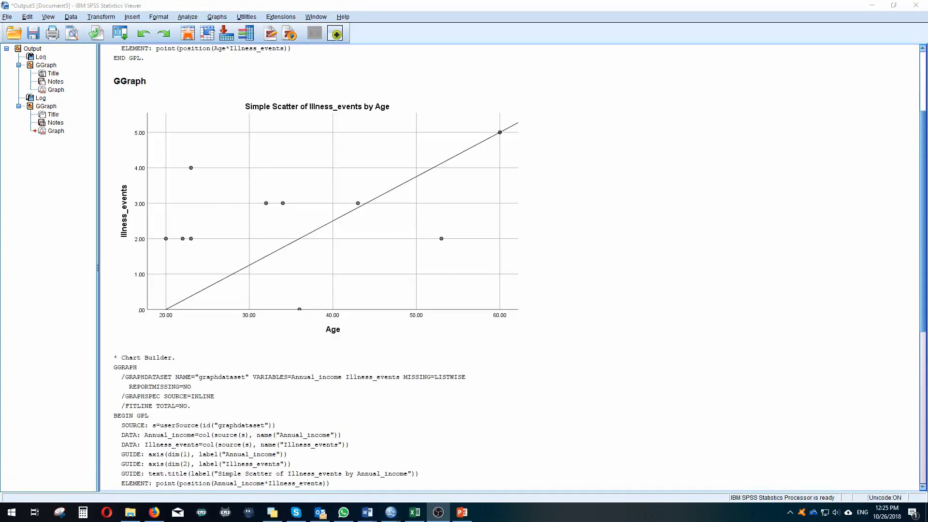
pyautogui.scroll(-5, 764, 387)
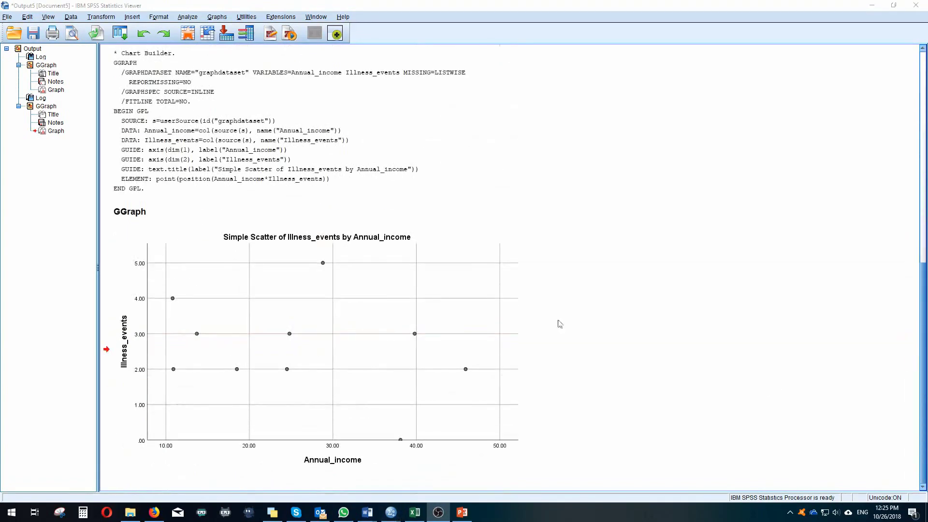
# - Click through the Annual_income scatter plot and its log, reposition the window, then switch to PowerPoint
pyautogui.click(133, 315)
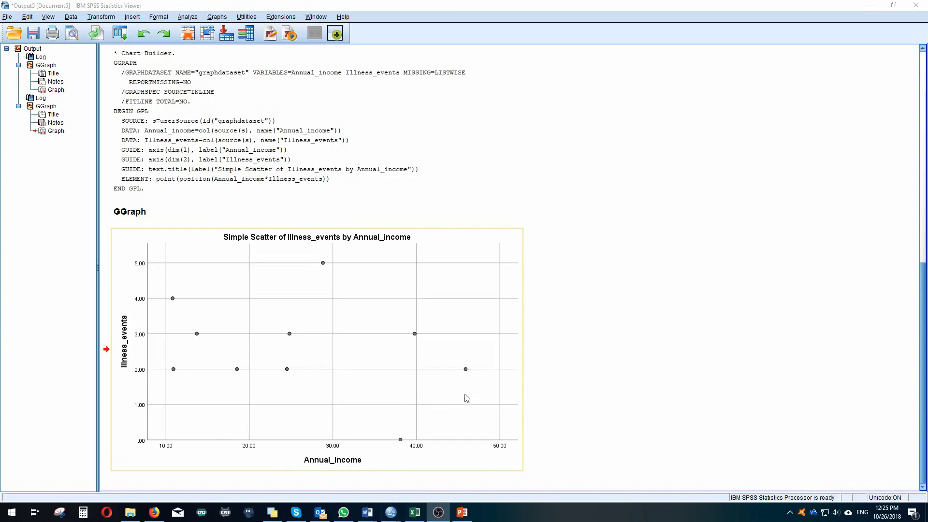
pyautogui.click(536, 376)
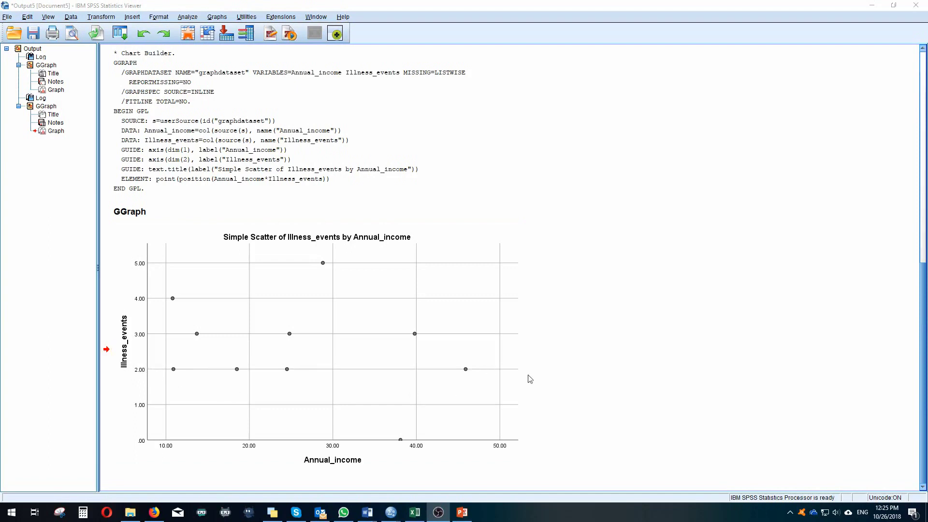
pyautogui.click(500, 379)
pyautogui.click(397, 105)
pyautogui.click(349, 270)
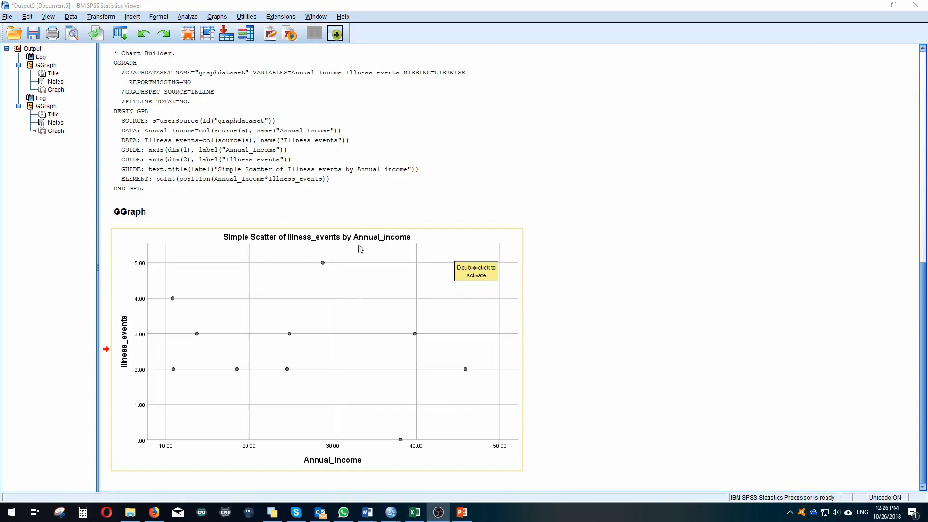
pyautogui.moveTo(381, 4); pyautogui.dragTo(350, 1)
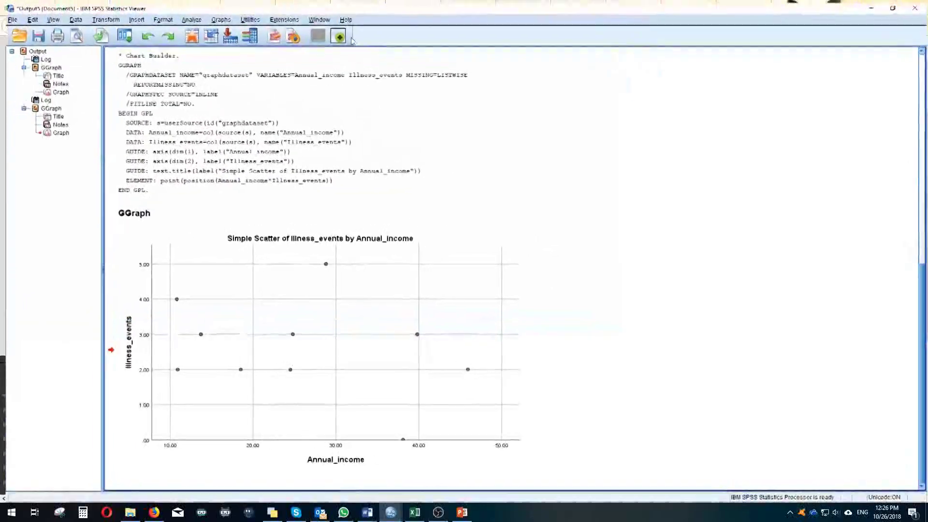
pyautogui.click(461, 513)
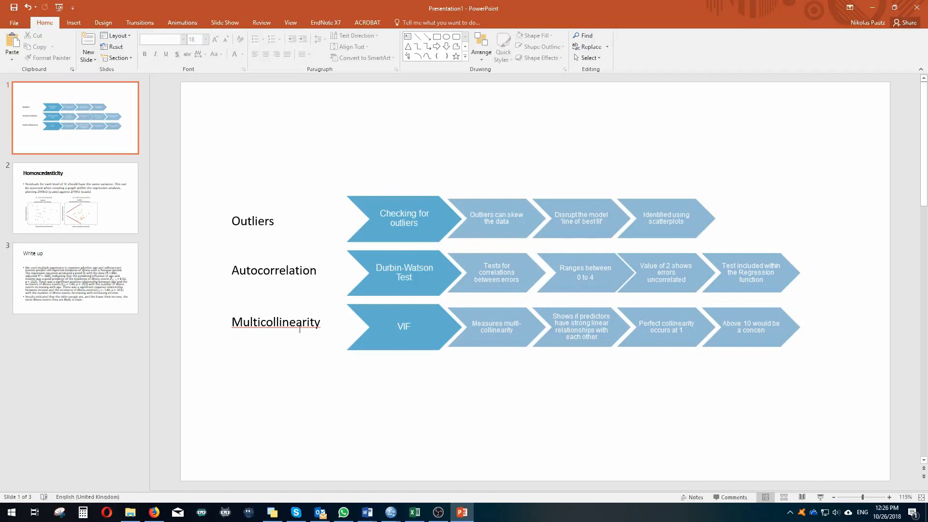
pyautogui.click(285, 270)
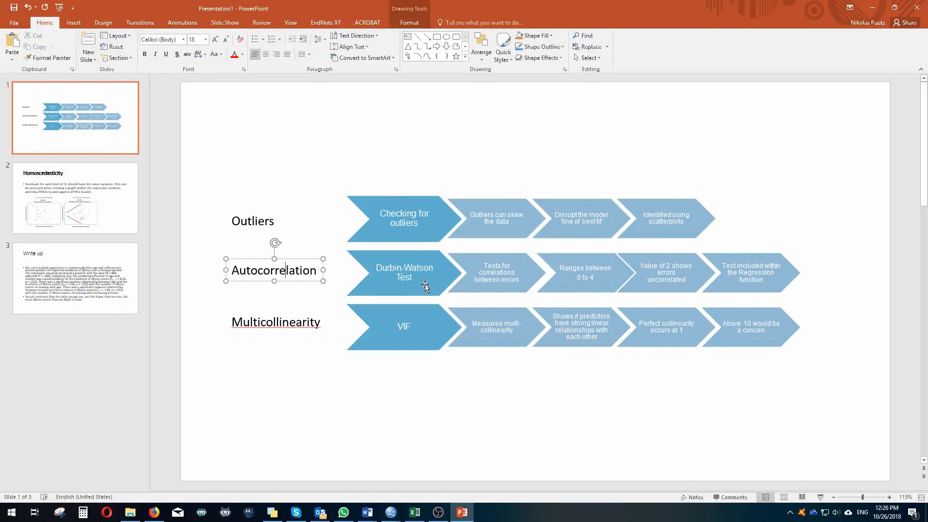
pyautogui.click(573, 398)
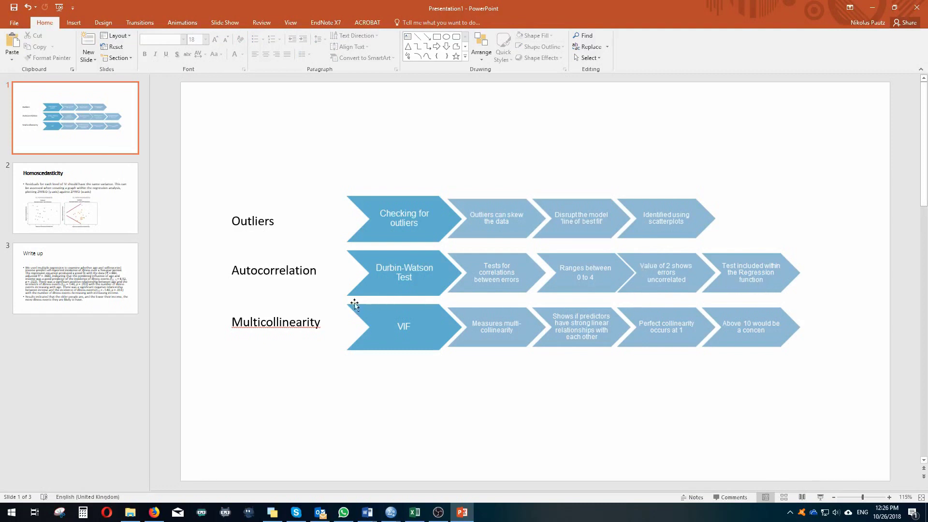
pyautogui.doubleClick(292, 328)
pyautogui.click(293, 363)
pyautogui.scroll(-1, 173, 220)
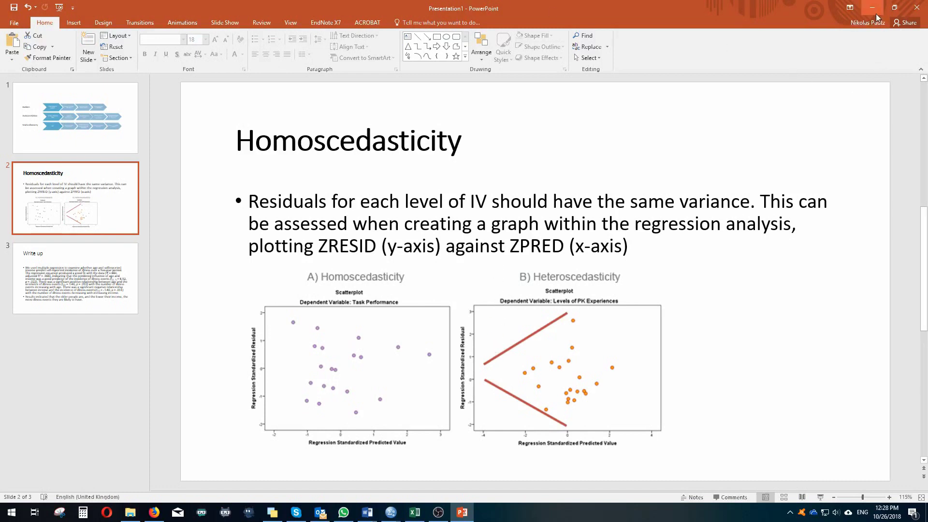
# - Leave PowerPoint and bring the SPSS Data Editor with the 10-case dataset back on screen
pyautogui.moveTo(391, 507)
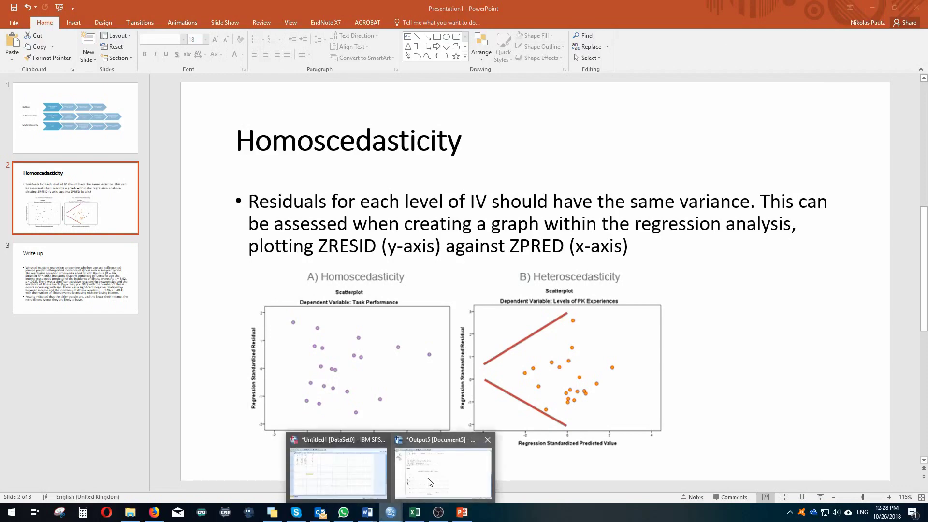
pyautogui.click(339, 477)
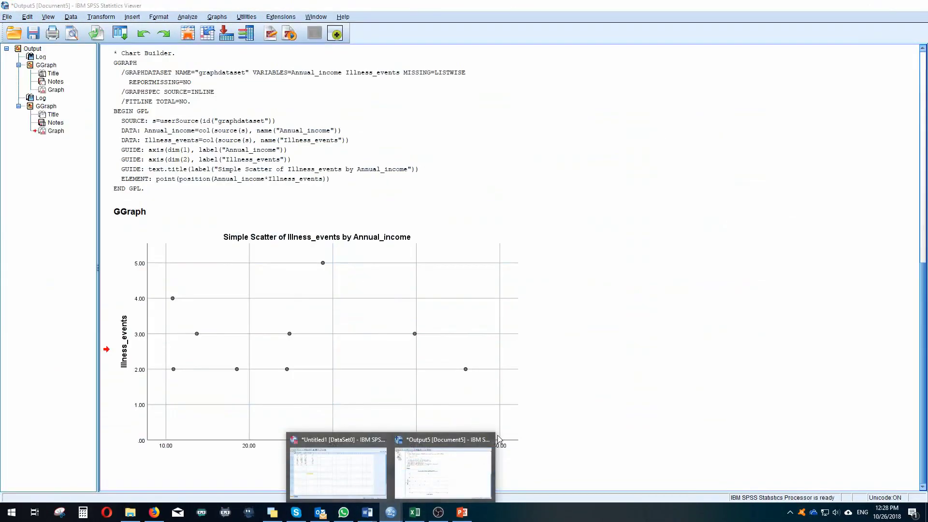
# - Close the output window without saving and open the Linear Regression dialog
pyautogui.click(488, 440)
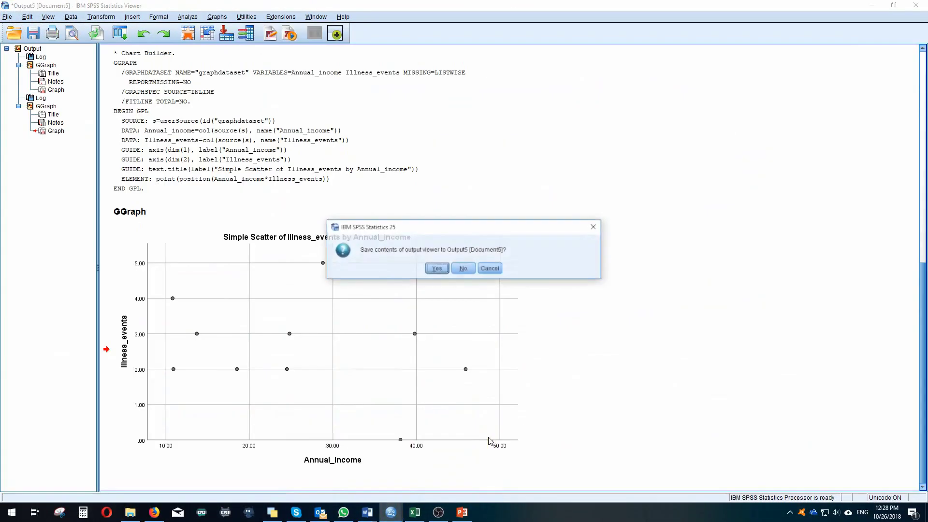
pyautogui.click(463, 269)
pyautogui.click(357, 472)
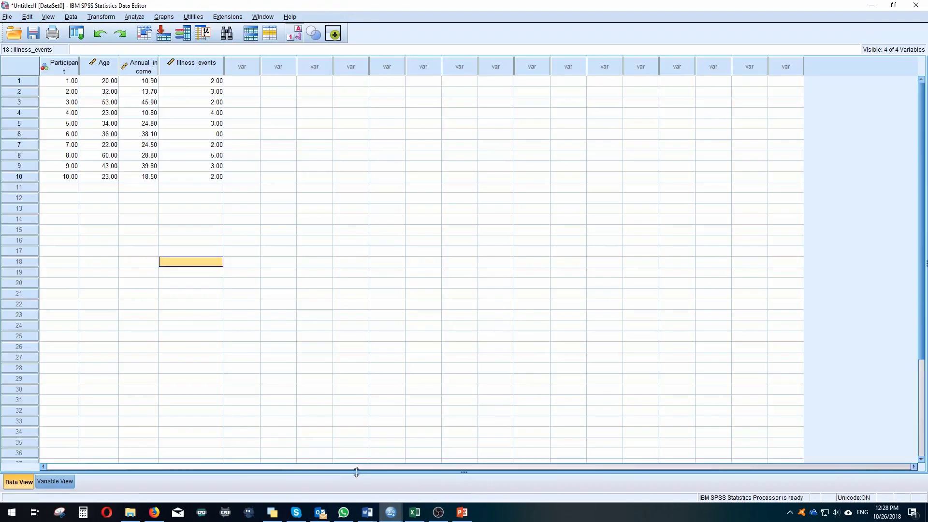
pyautogui.click(144, 18)
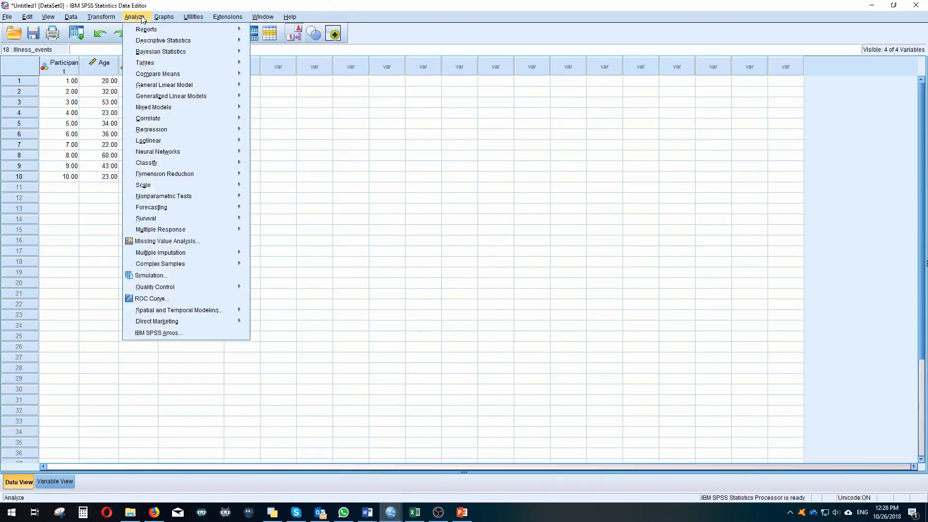
pyautogui.moveTo(194, 129)
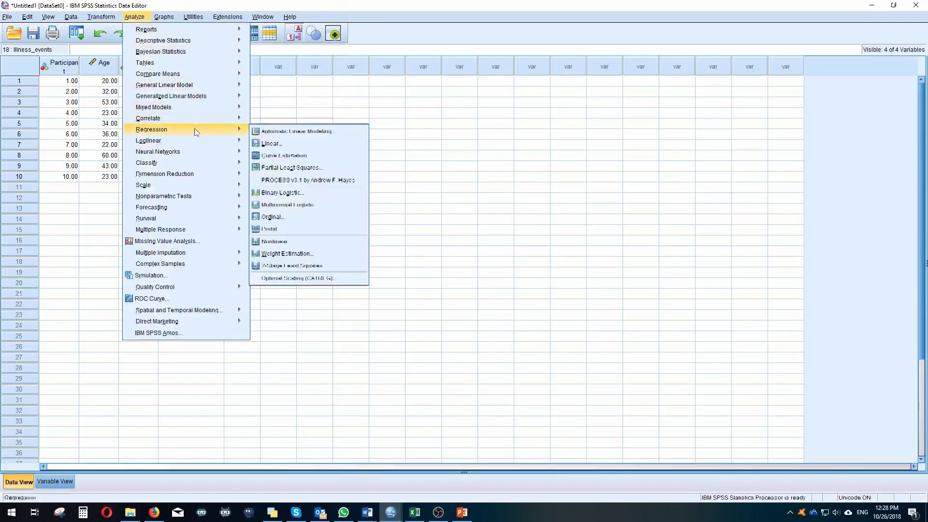
pyautogui.click(300, 144)
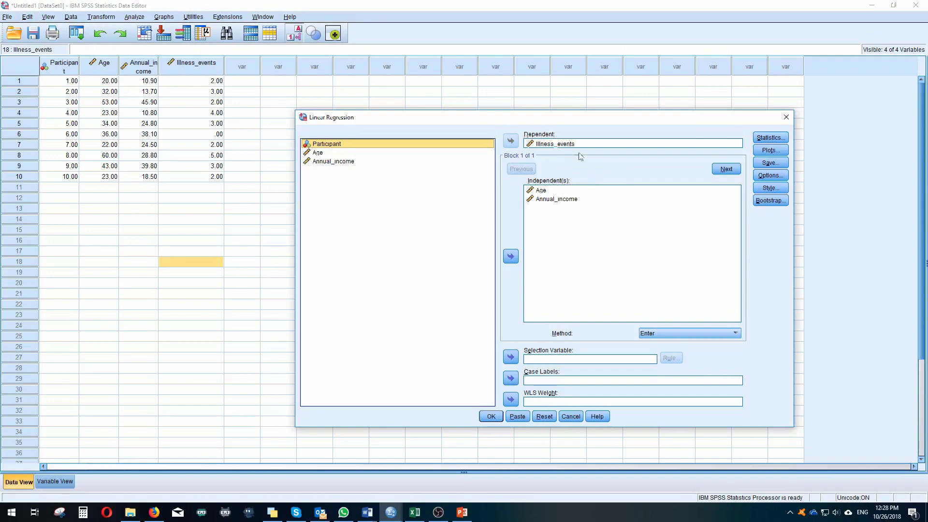
# - Set Illness_events as dependent with Annual_income as a predictor, keep method Enter, and open Statistics
pyautogui.click(565, 144)
pyautogui.click(567, 146)
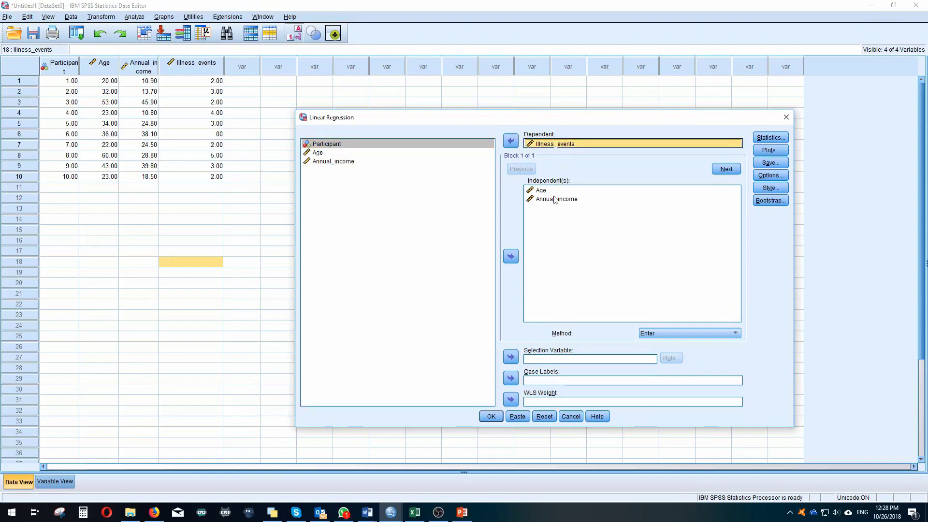
pyautogui.click(559, 228)
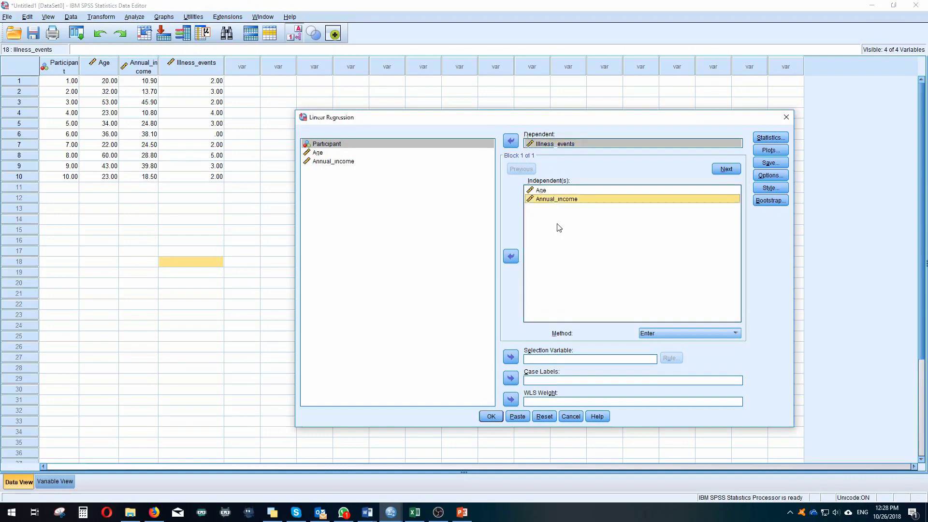
pyautogui.click(666, 333)
pyautogui.click(669, 337)
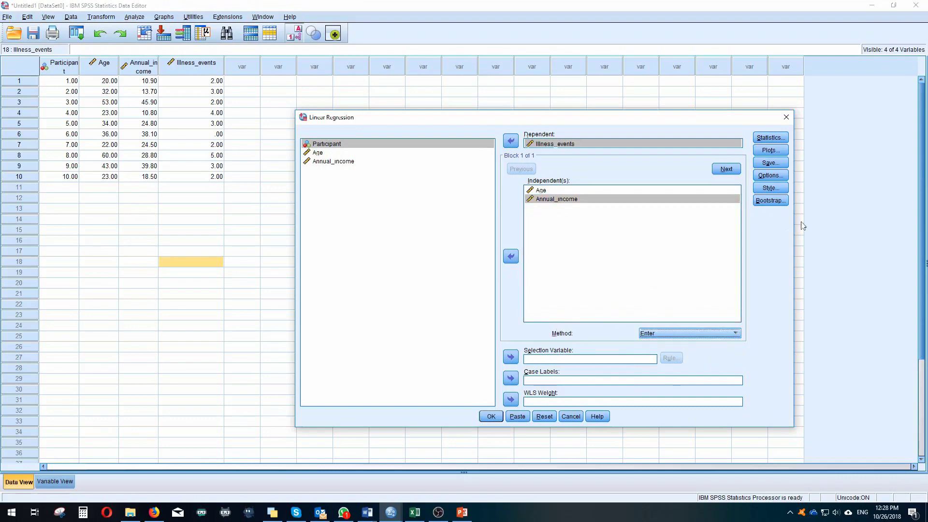
pyautogui.click(777, 139)
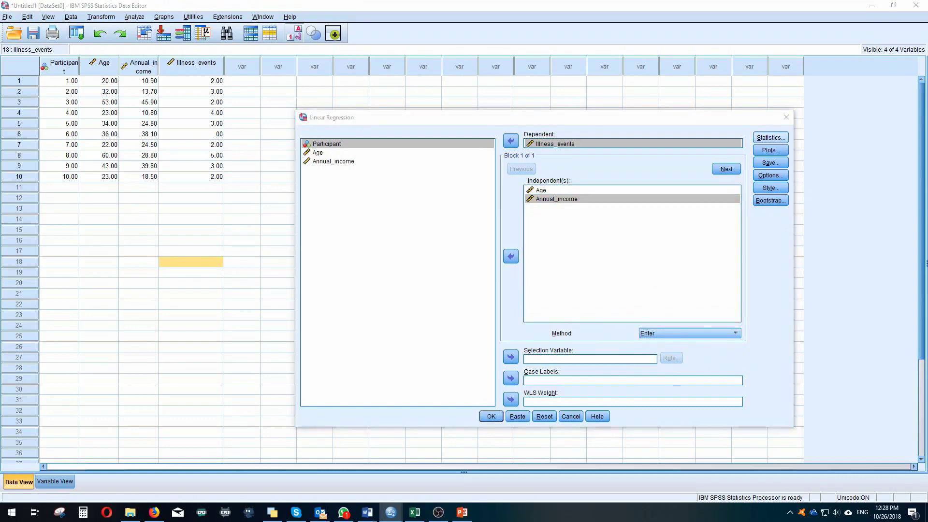
# - Add 95% confidence intervals for the regression coefficients to the requested statistics
pyautogui.moveTo(499, 175); pyautogui.dragTo(467, 192)
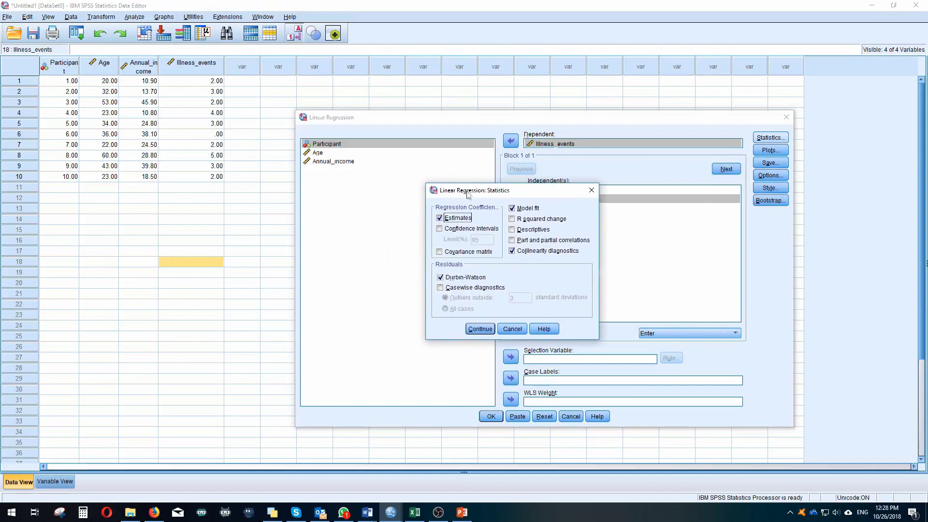
pyautogui.click(494, 230)
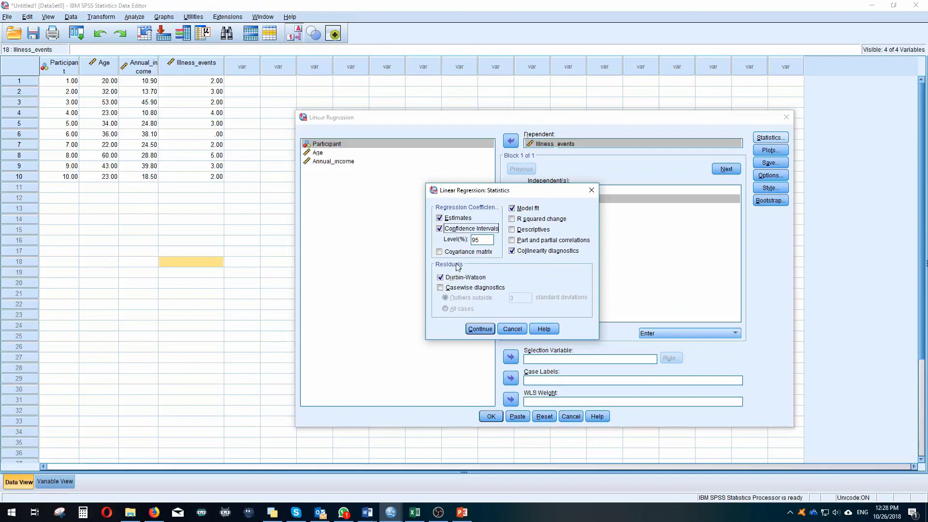
pyautogui.click(481, 330)
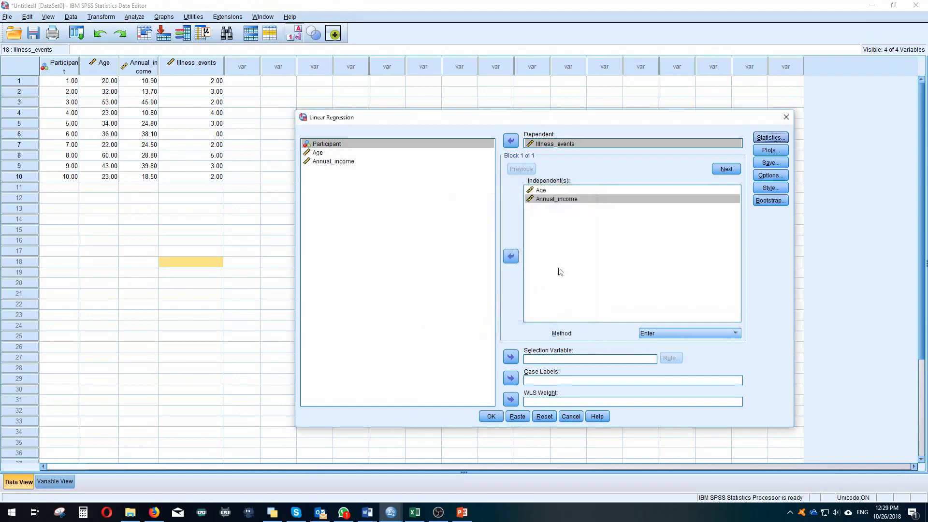
pyautogui.click(771, 150)
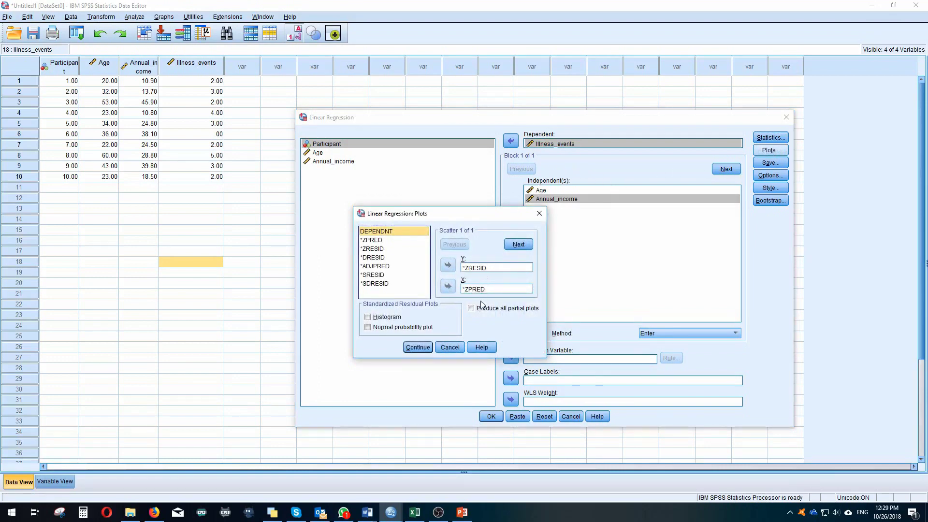
# - Plot *ZRESID on Y against *ZPRED on X, then run the linear regression
pyautogui.click(379, 241)
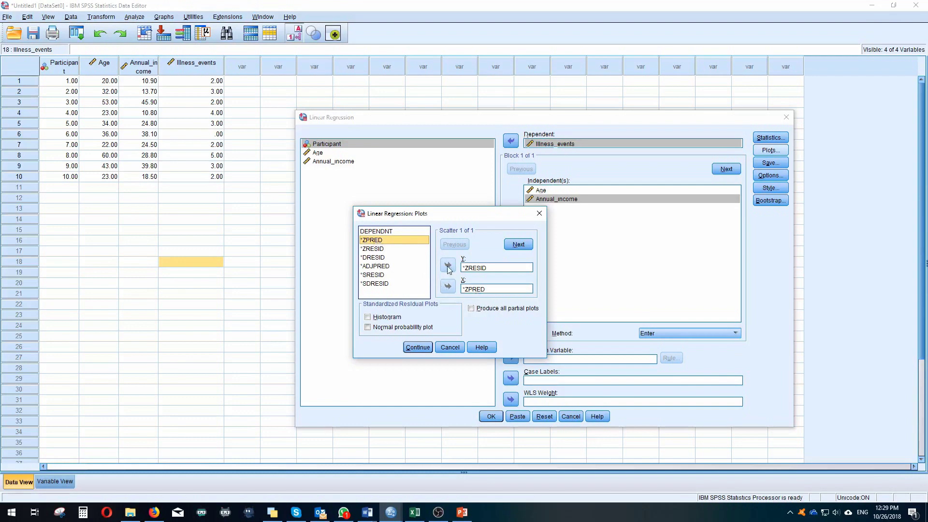
pyautogui.click(405, 249)
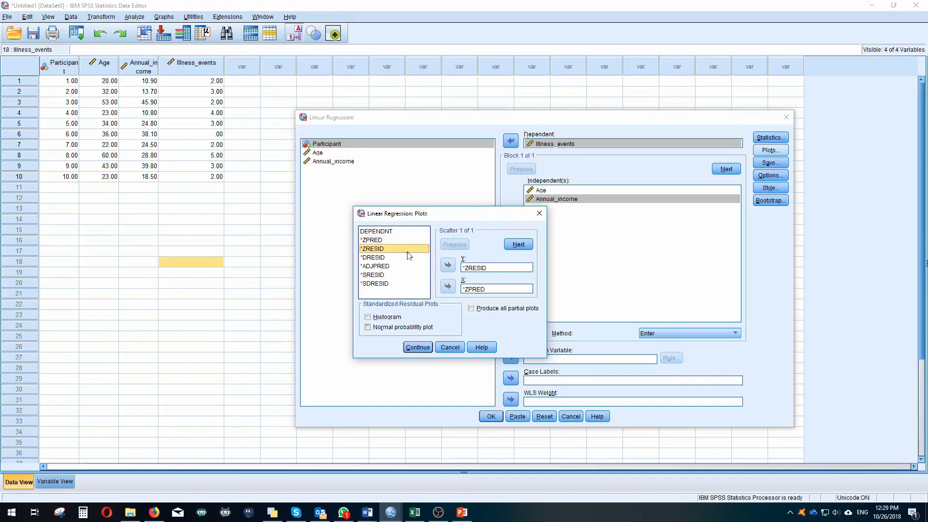
pyautogui.click(484, 270)
pyautogui.click(417, 347)
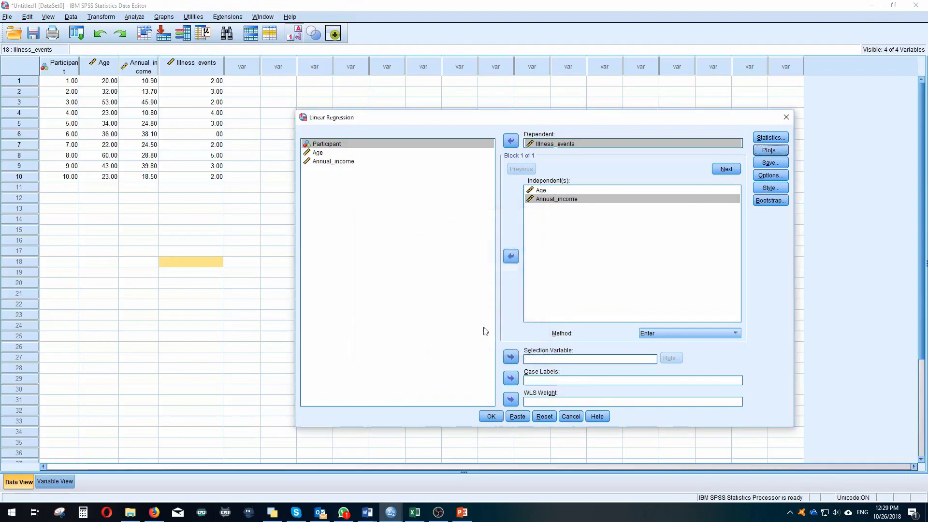
pyautogui.click(491, 417)
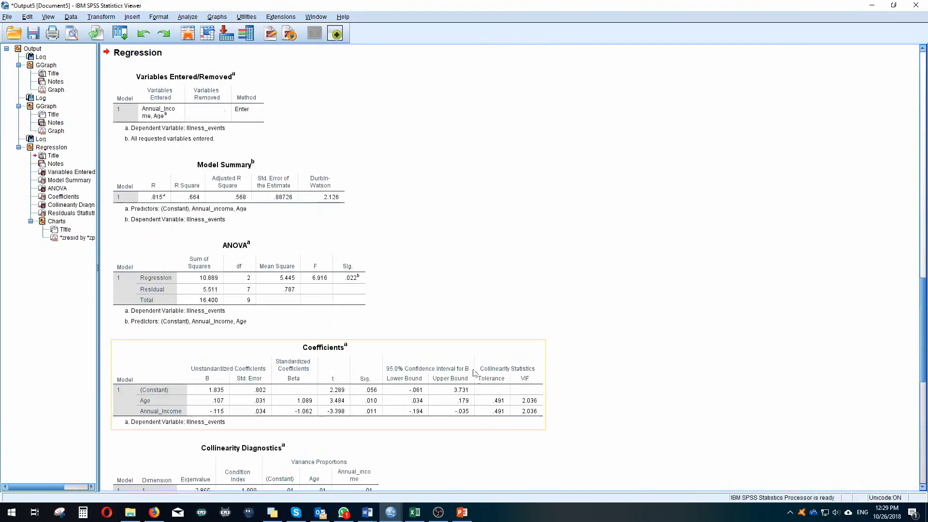
pyautogui.scroll(-5, 338, 241)
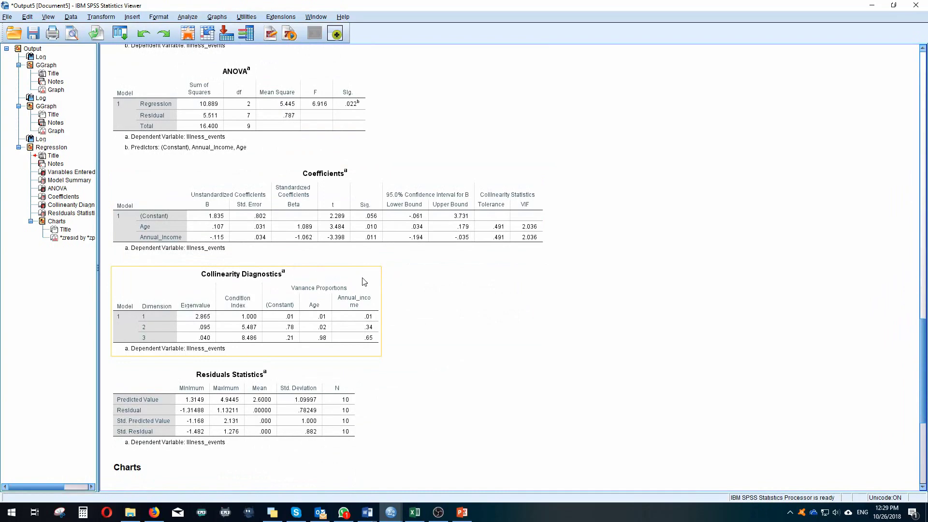
pyautogui.scroll(-5, 364, 282)
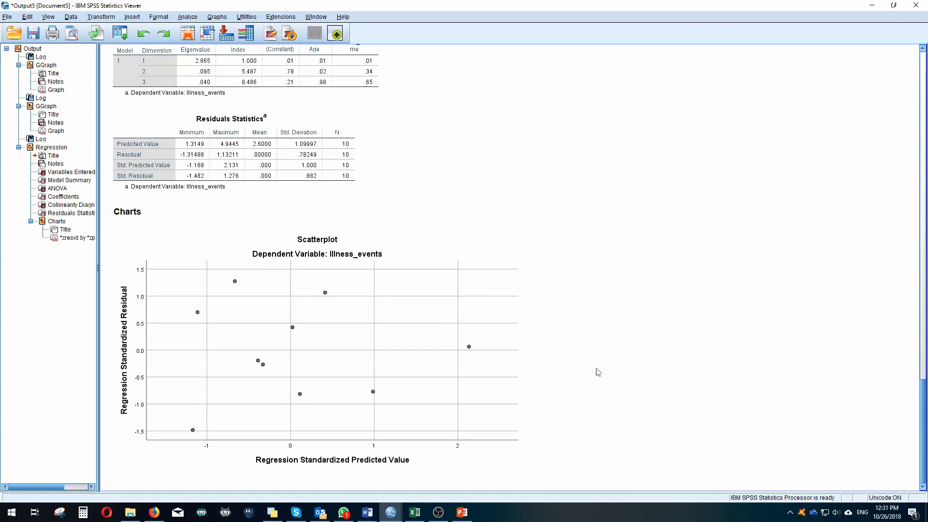
pyautogui.scroll(3, 572, 411)
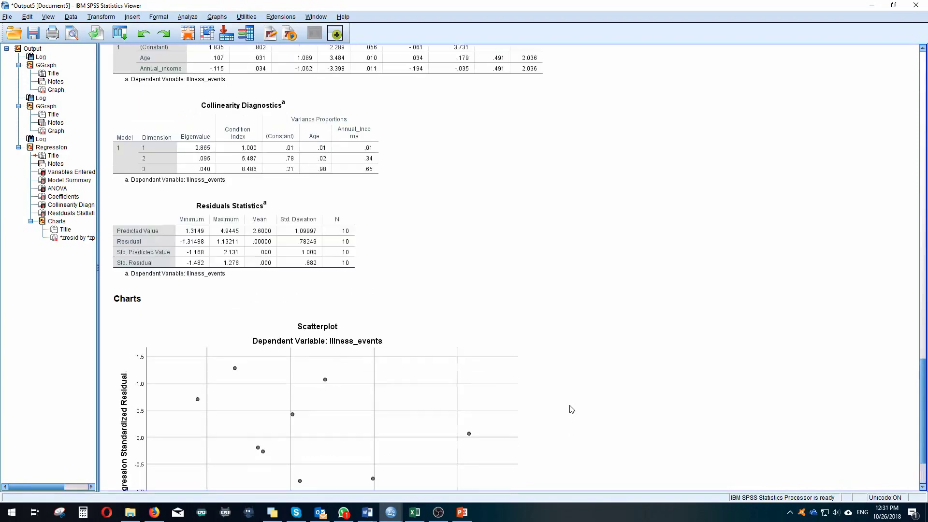
pyautogui.scroll(-3, 572, 411)
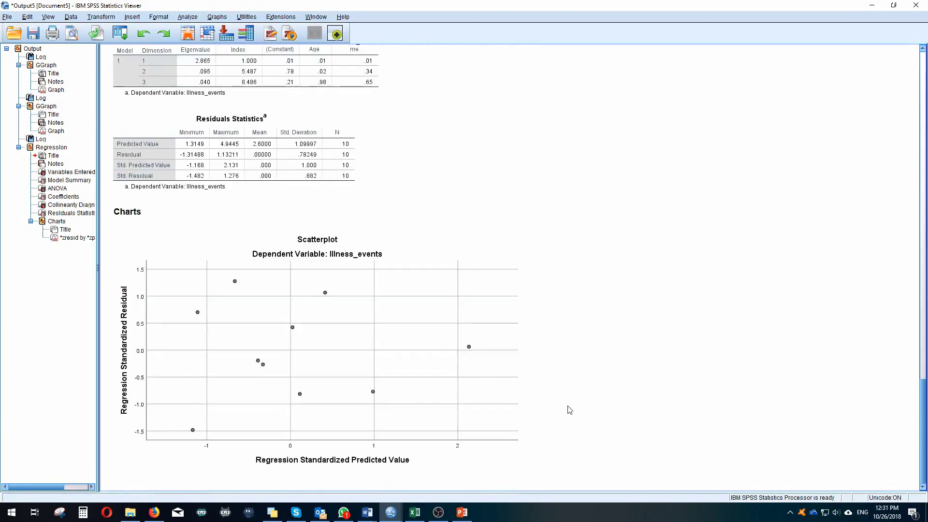
pyautogui.scroll(20, 473, 363)
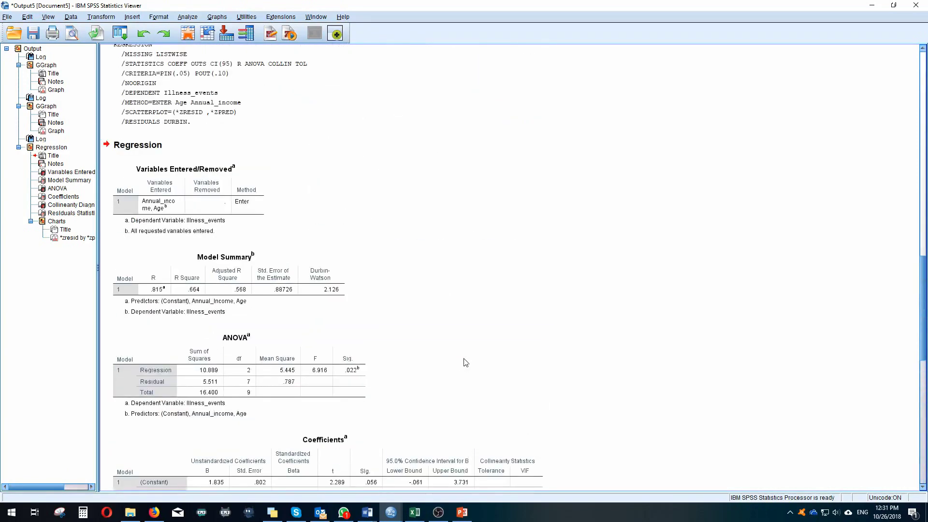
pyautogui.click(266, 281)
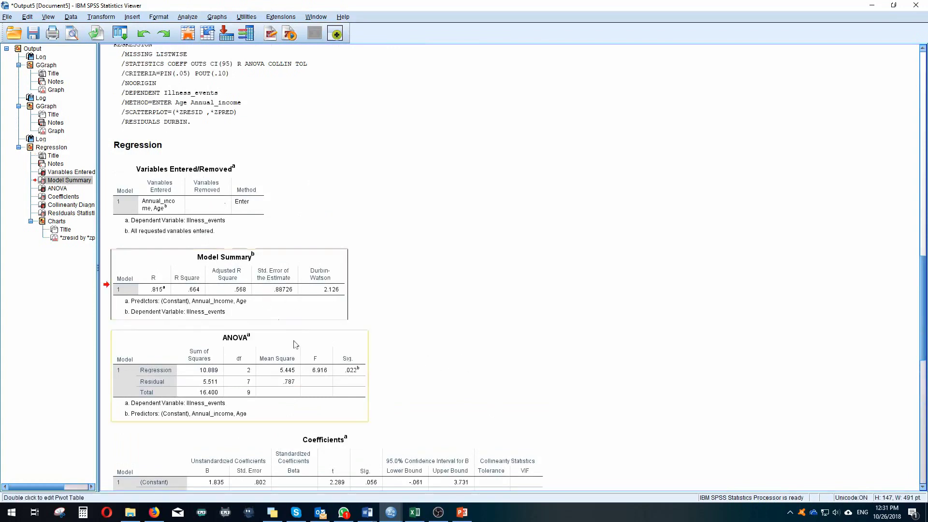
pyautogui.click(481, 348)
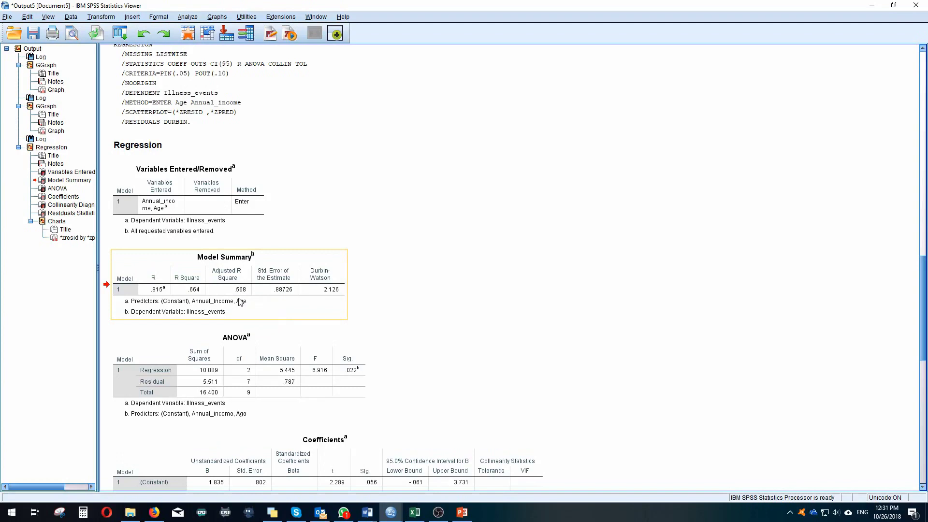
pyautogui.scroll(-3, 241, 302)
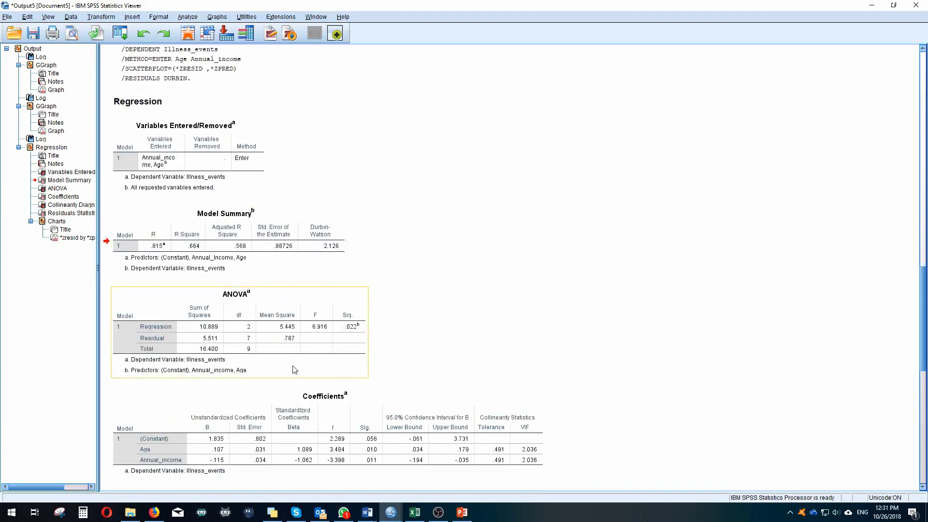
pyautogui.scroll(3, 282, 362)
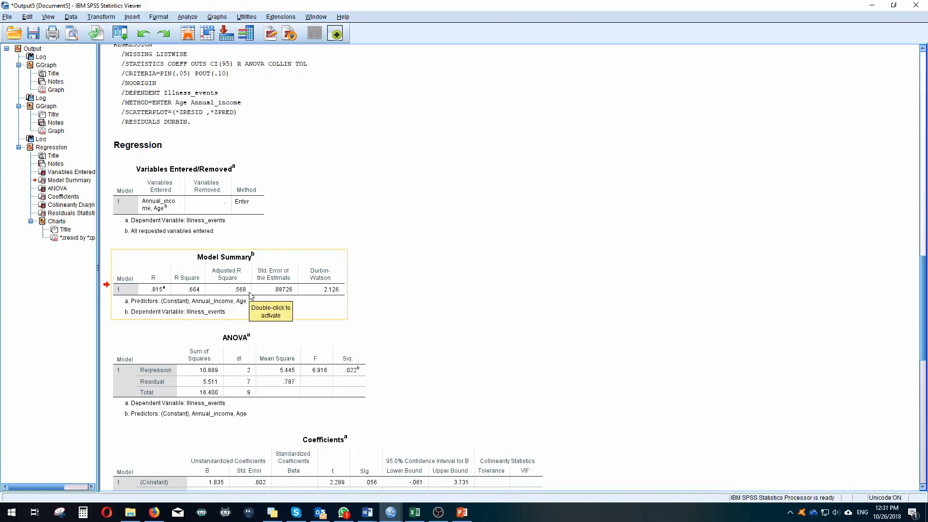
pyautogui.scroll(-3, 178, 384)
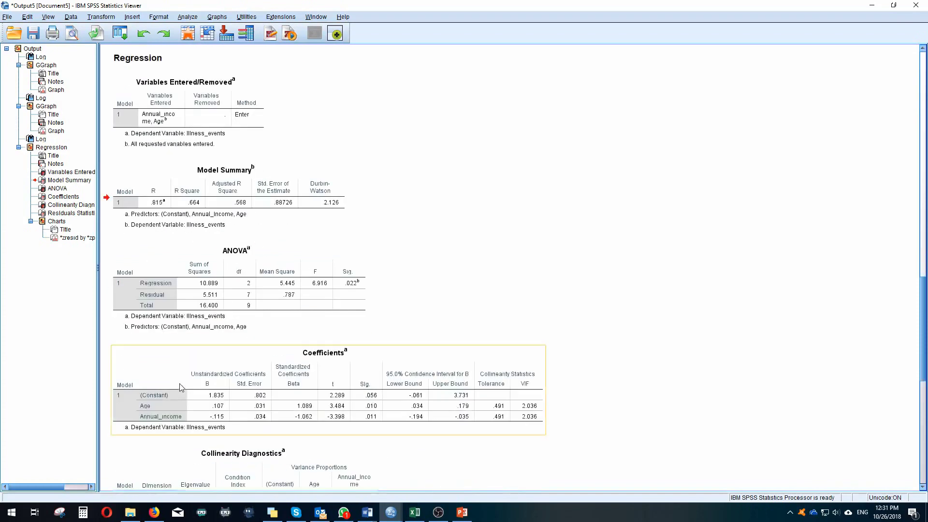
pyautogui.scroll(1, 180, 386)
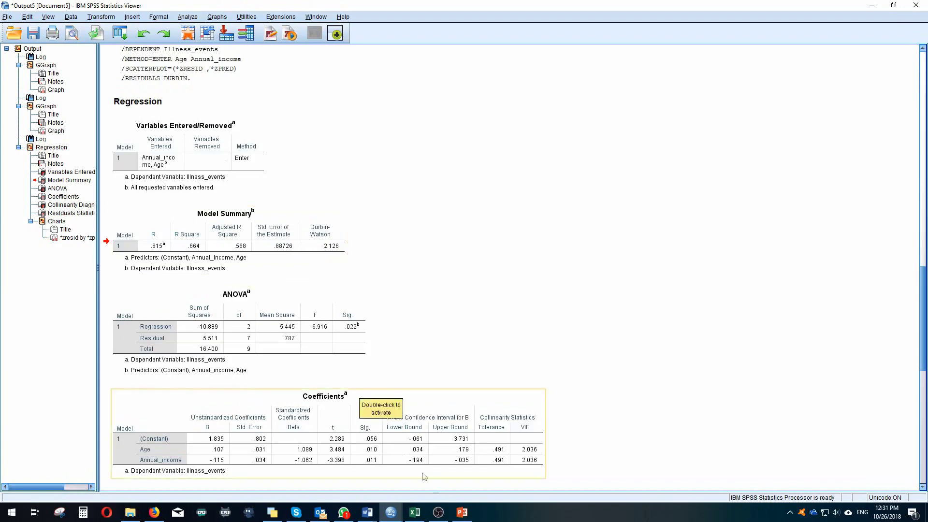
pyautogui.click(462, 512)
pyautogui.click(63, 144)
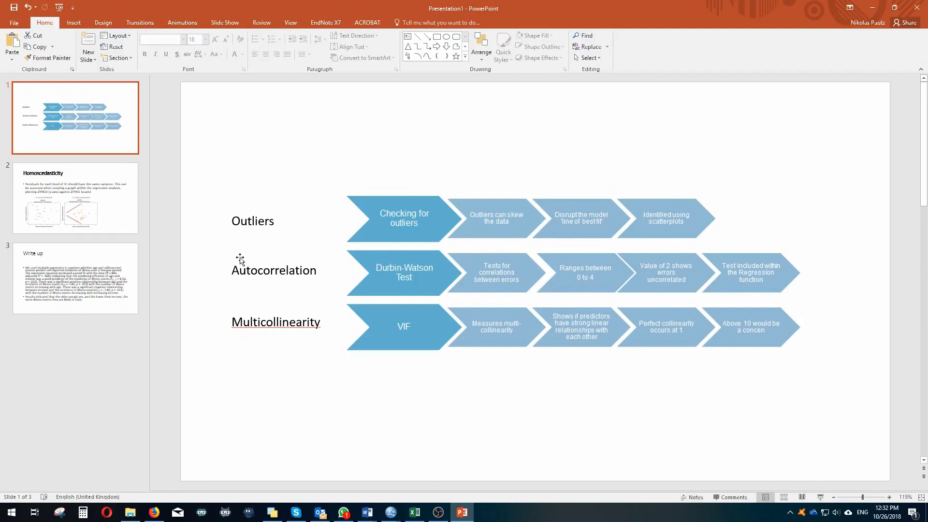
pyautogui.click(874, 8)
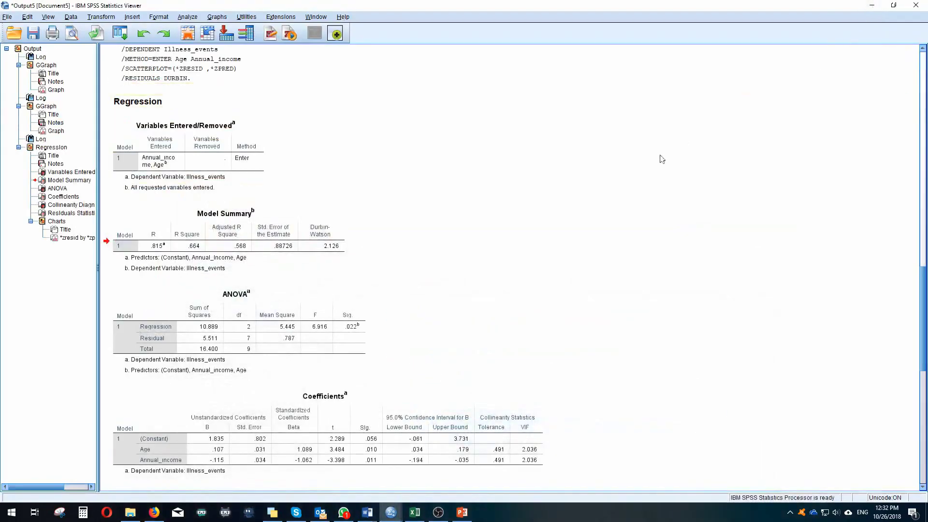
pyautogui.scroll(-5, 658, 160)
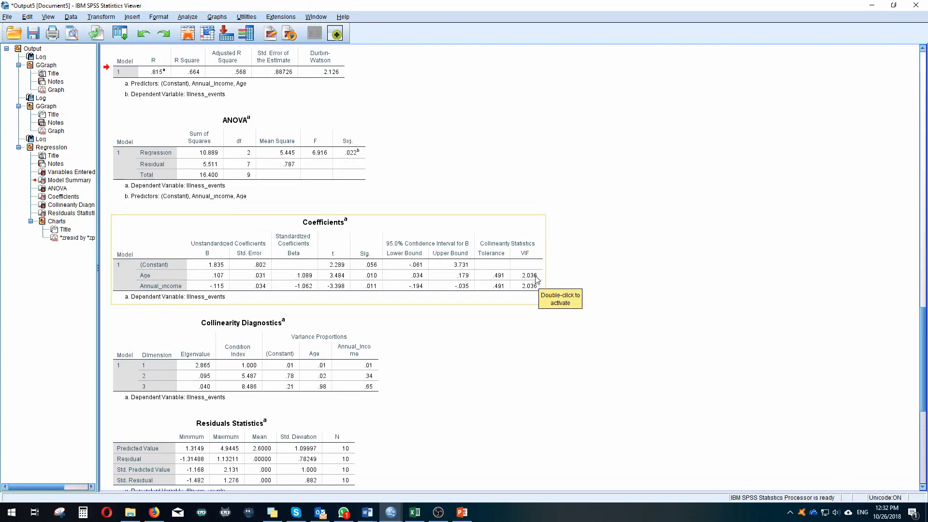
pyautogui.click(462, 520)
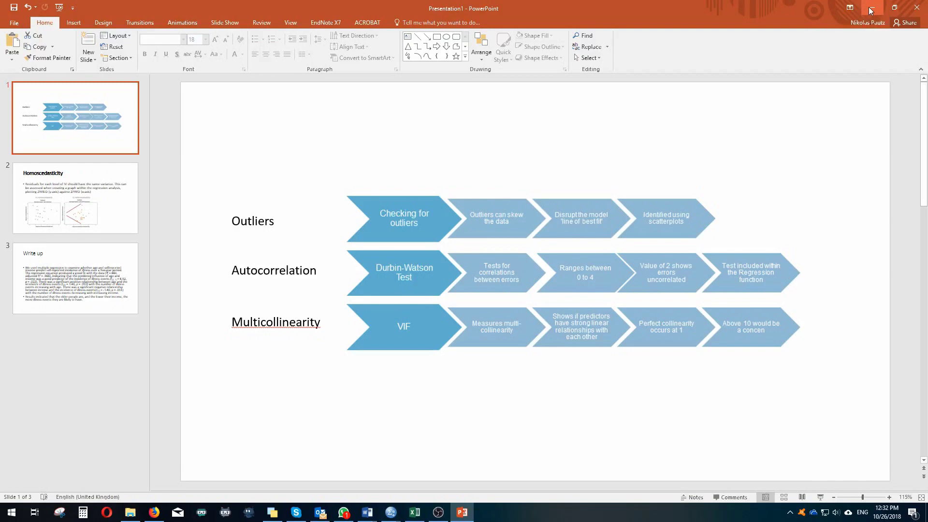
pyautogui.click(871, 11)
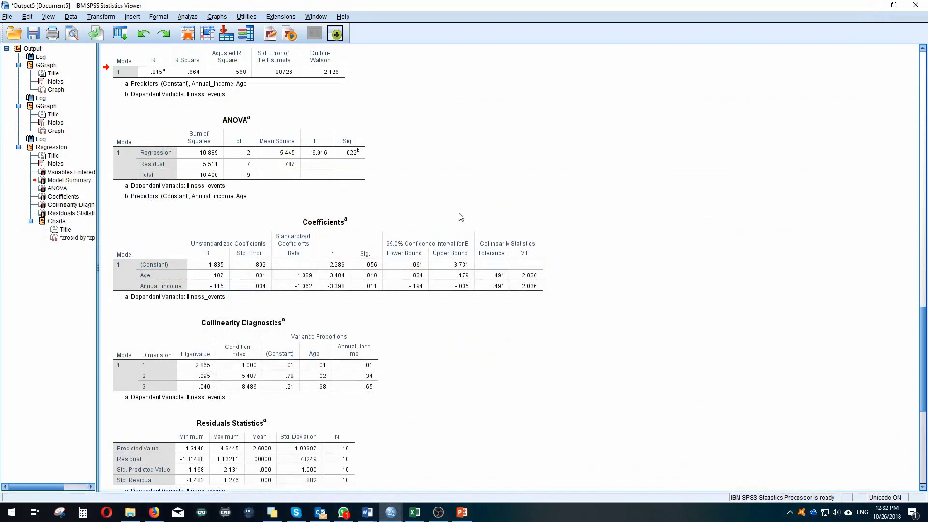
pyautogui.scroll(3, 461, 216)
pyautogui.click(302, 300)
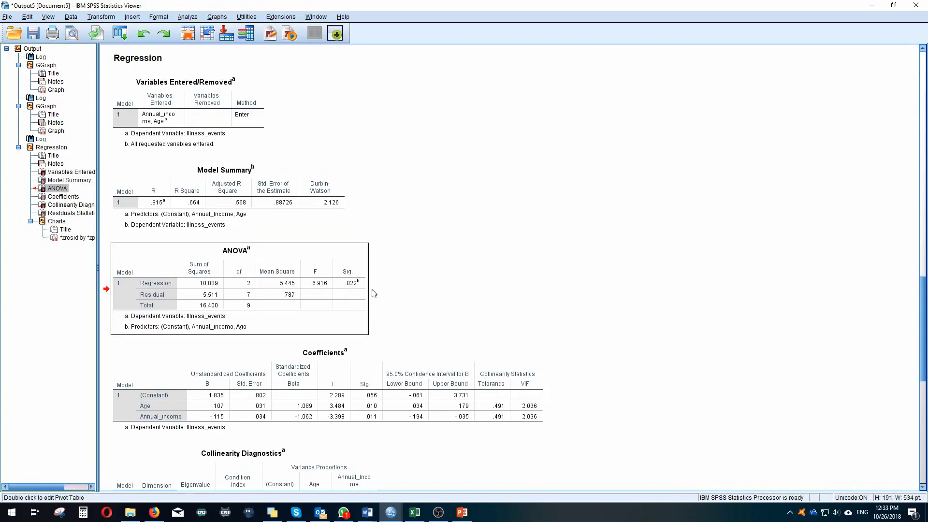
pyautogui.scroll(-2, 373, 290)
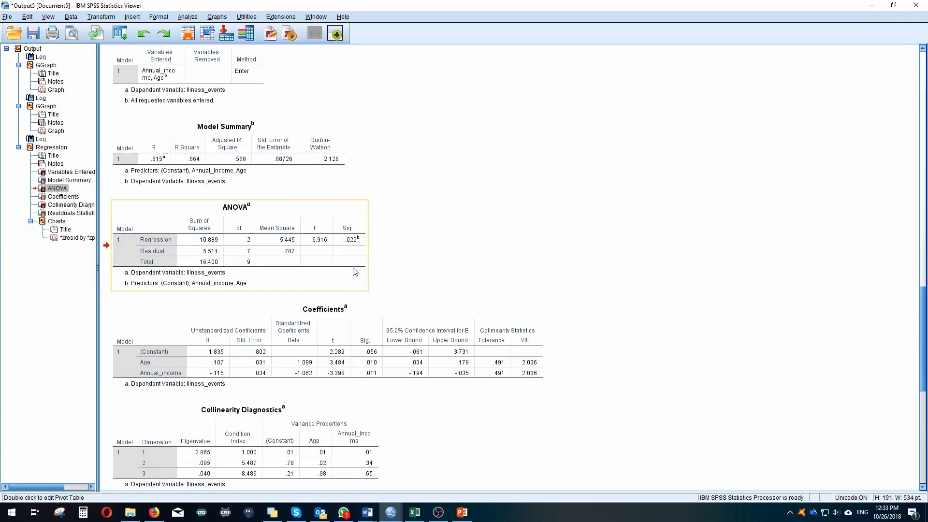
pyautogui.click(297, 362)
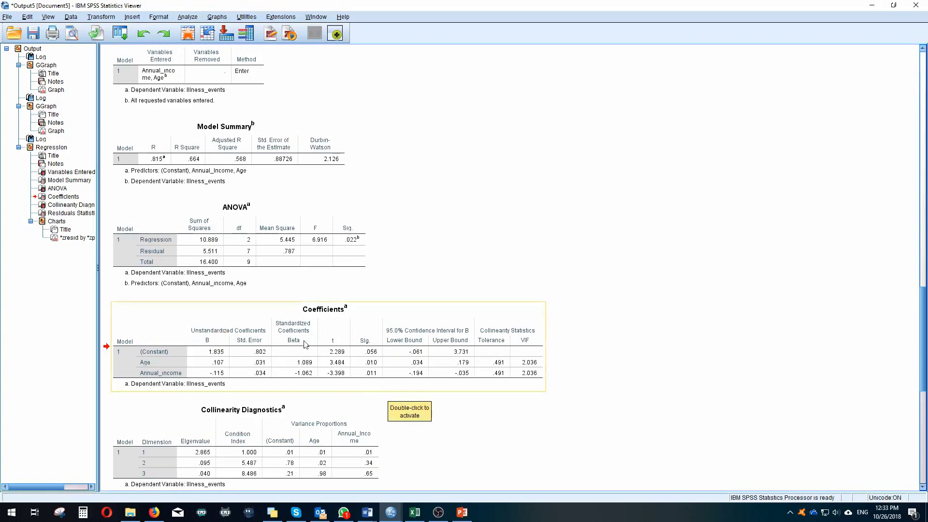
pyautogui.scroll(-3, 305, 345)
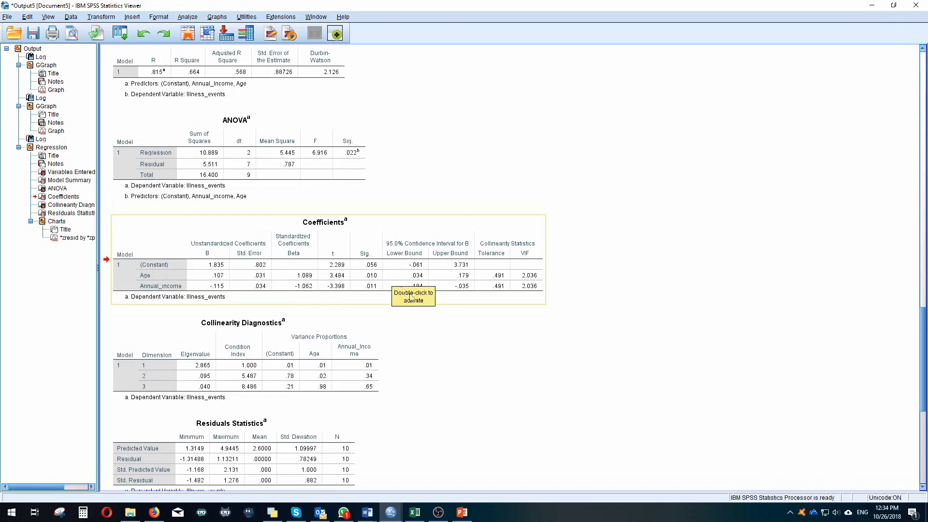
pyautogui.scroll(-5, 410, 293)
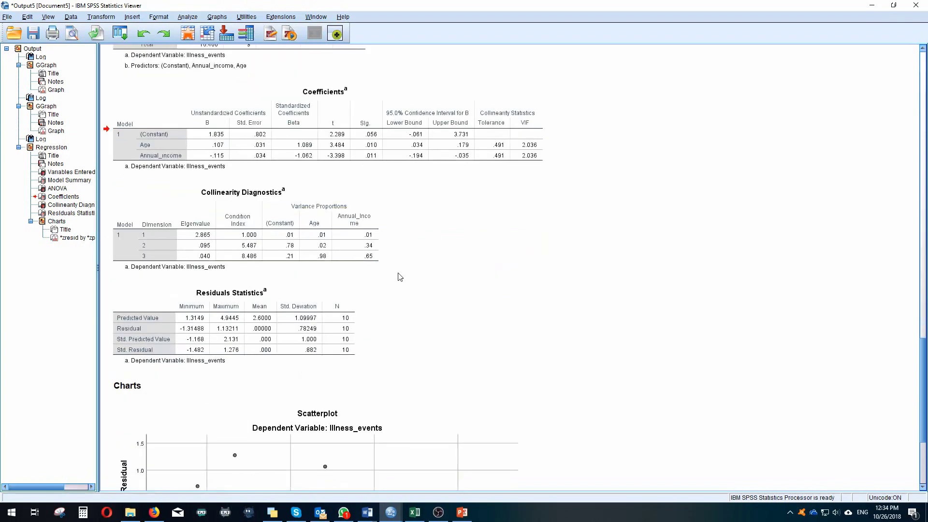
pyautogui.scroll(10, 395, 273)
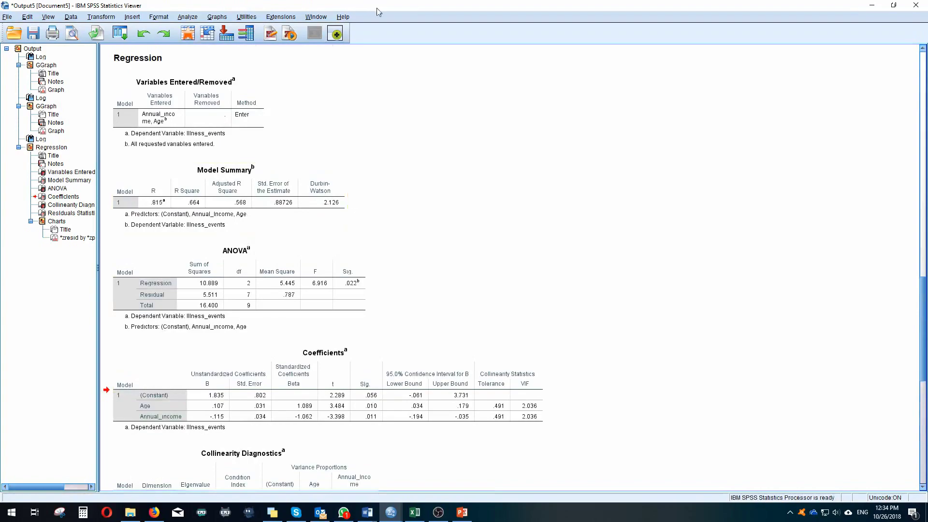
# - Snap SPSS output left and a wider PowerPoint right, showing the Write up slide
pyautogui.moveTo(380, 5); pyautogui.dragTo(1, 122)
pyautogui.click(497, 144)
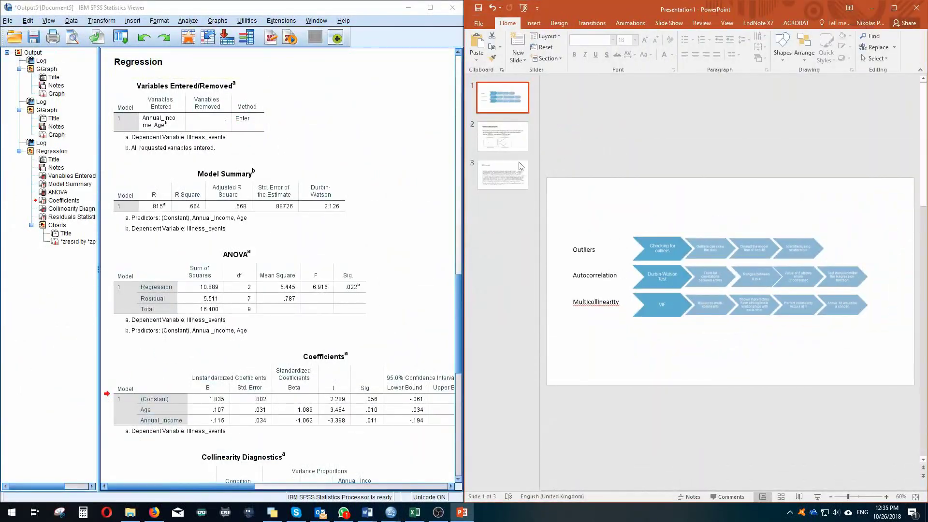
pyautogui.click(497, 176)
pyautogui.moveTo(463, 176); pyautogui.dragTo(342, 176)
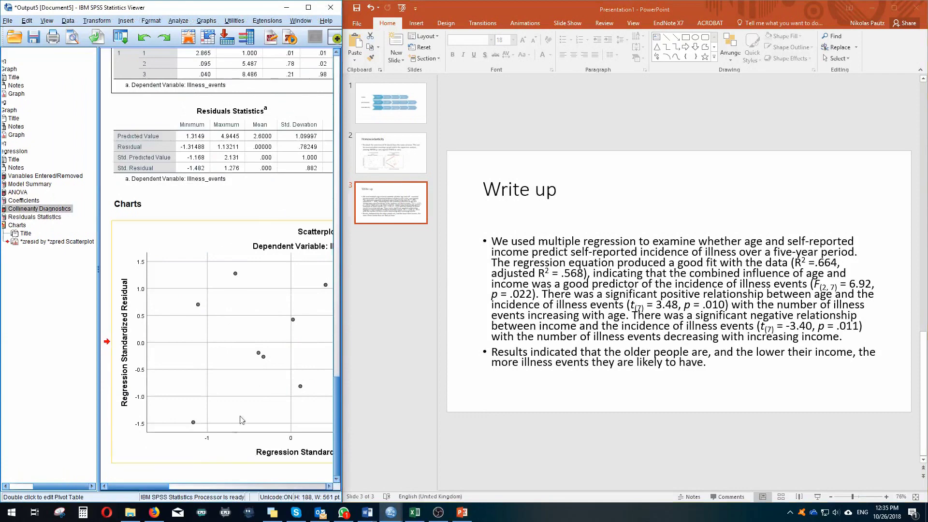
# - Adjust the SPSS output view and place the cursor in the Write up slide's body text
pyautogui.moveTo(155, 487); pyautogui.dragTo(165, 489)
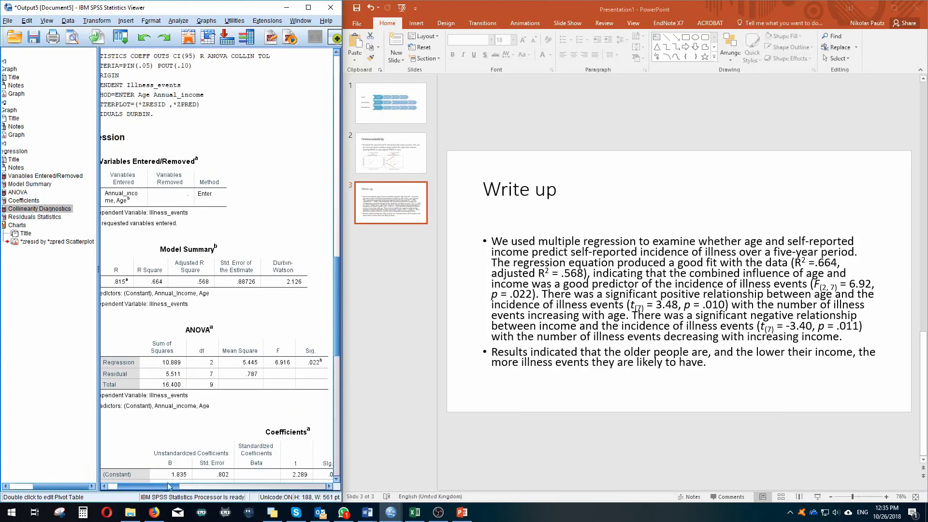
pyautogui.moveTo(67, 301); pyautogui.dragTo(20, 301)
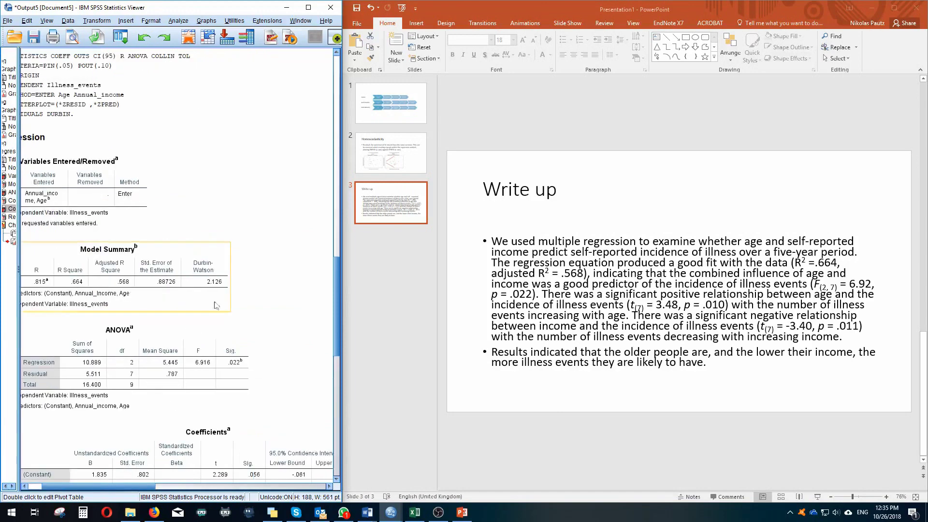
pyautogui.moveTo(119, 485); pyautogui.dragTo(104, 491)
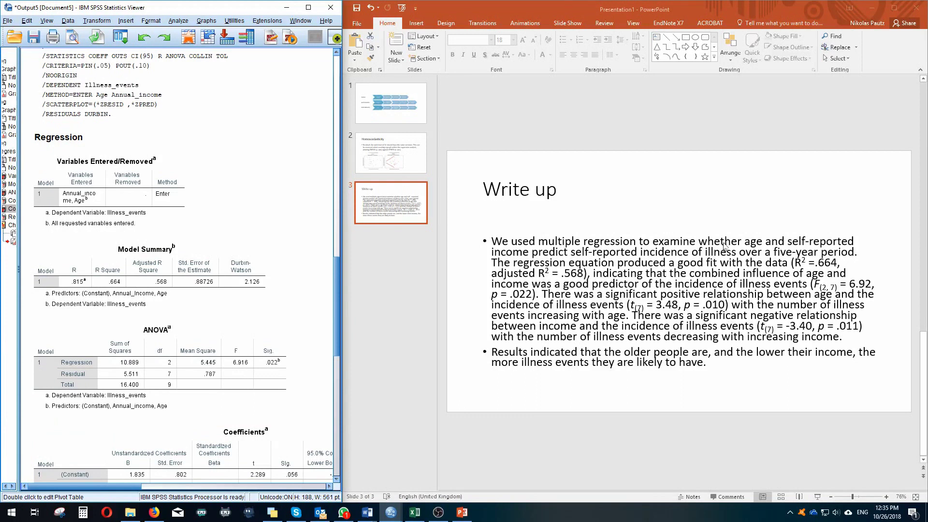
pyautogui.click(775, 241)
pyautogui.click(539, 241)
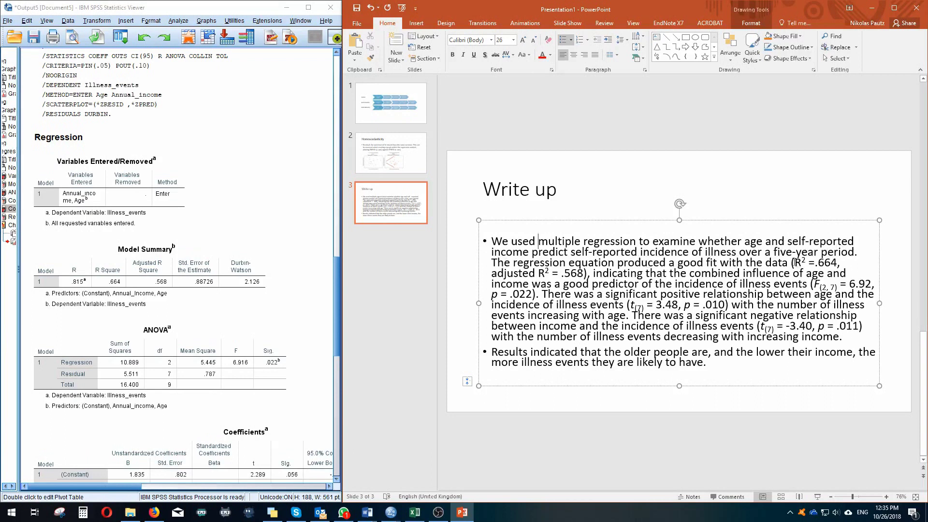
pyautogui.moveTo(795, 262); pyautogui.dragTo(837, 262)
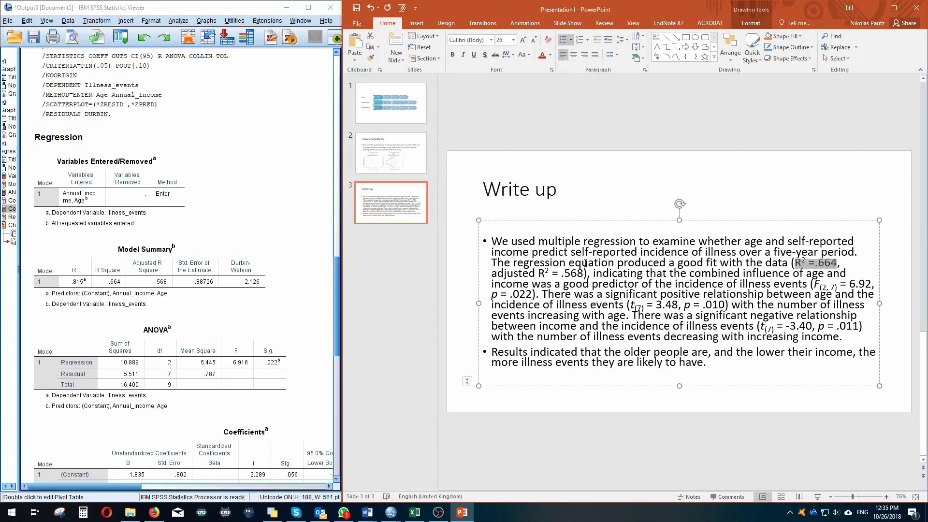
pyautogui.click(748, 274)
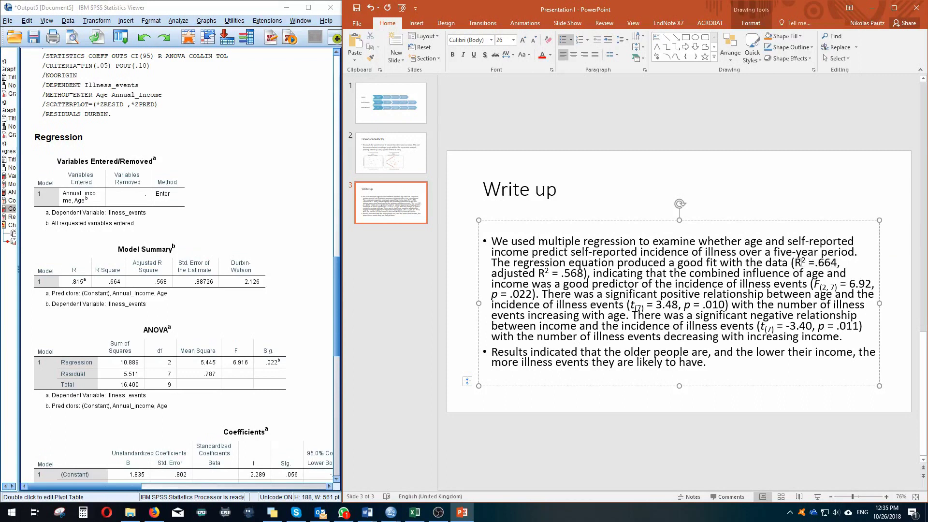
pyautogui.moveTo(796, 262); pyautogui.dragTo(840, 263)
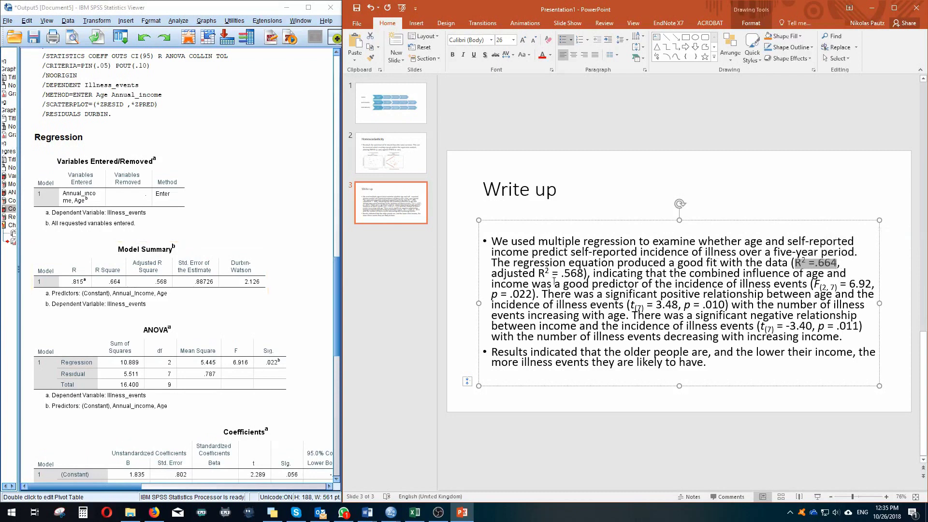
pyautogui.click(521, 278)
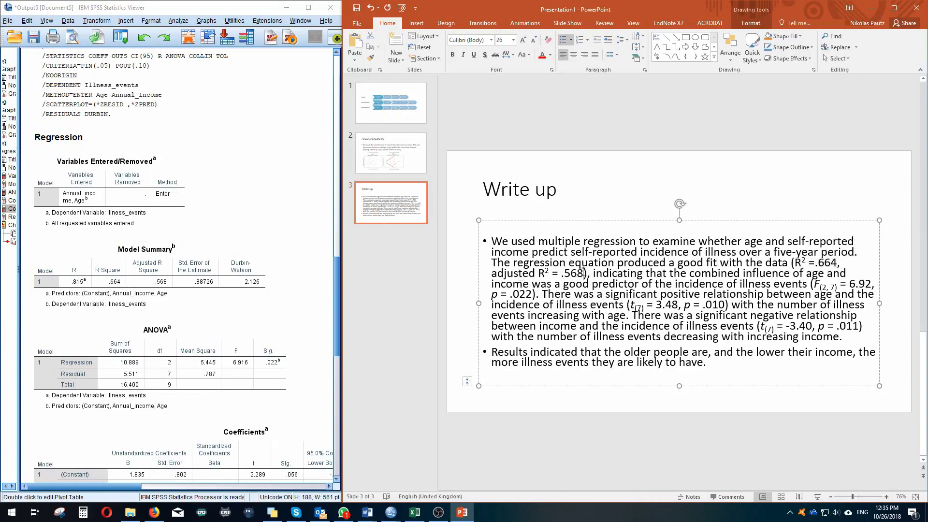
pyautogui.moveTo(585, 274); pyautogui.dragTo(504, 274)
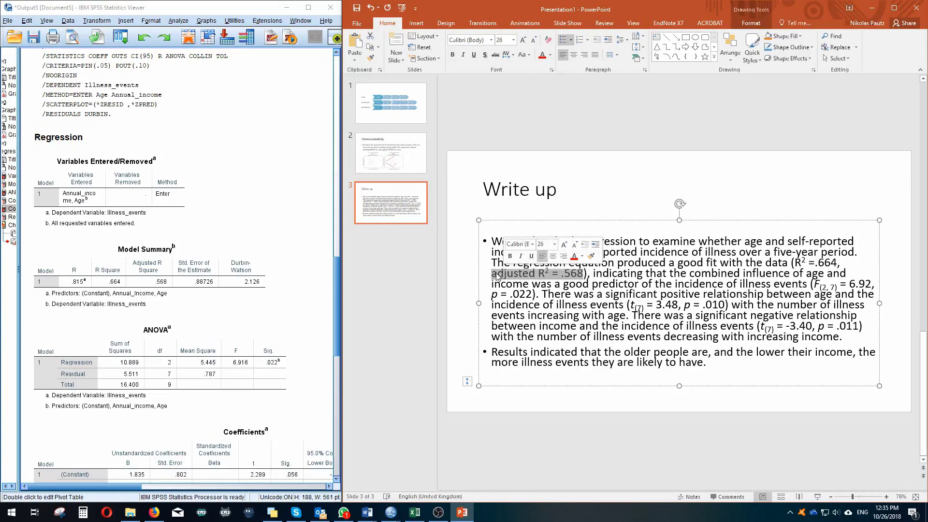
pyautogui.click(619, 306)
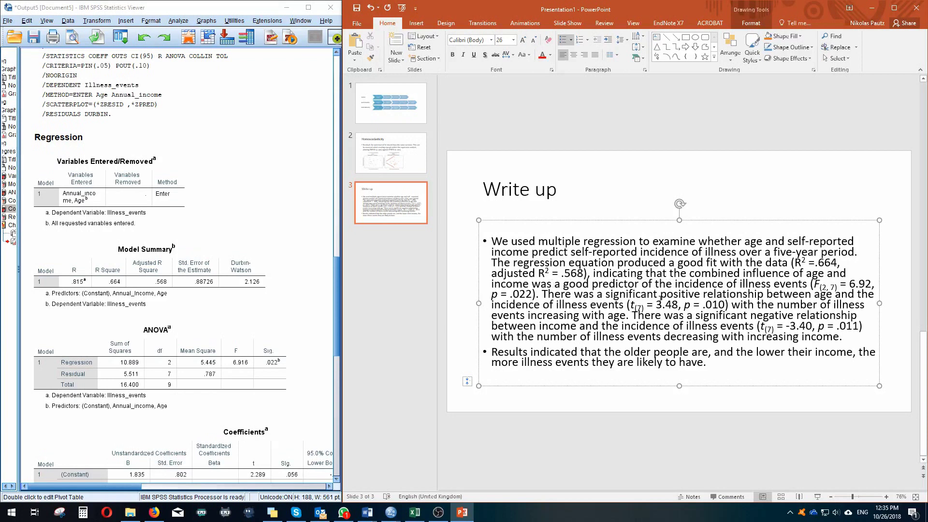
pyautogui.moveTo(813, 284); pyautogui.dragTo(522, 293)
pyautogui.click(526, 293)
pyautogui.moveTo(810, 284); pyautogui.dragTo(537, 294)
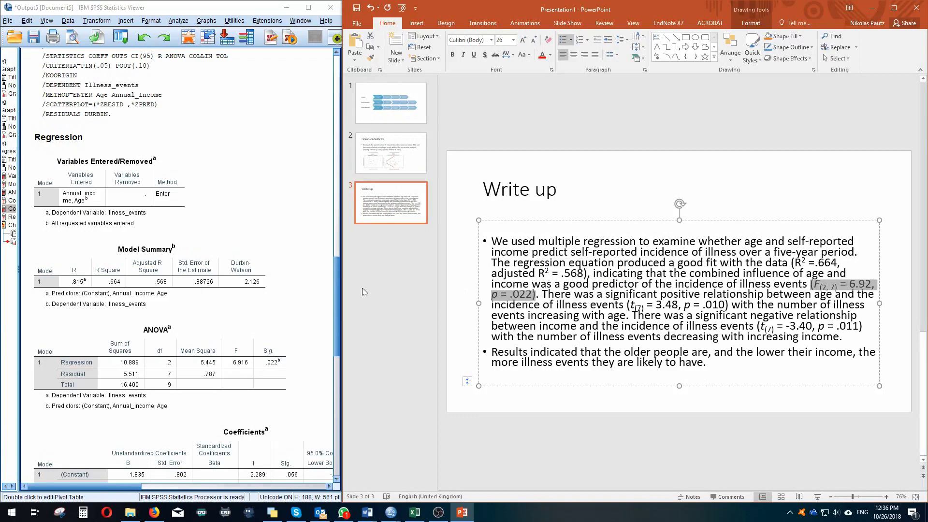
pyautogui.click(194, 286)
pyautogui.scroll(-1, 199, 287)
pyautogui.click(203, 287)
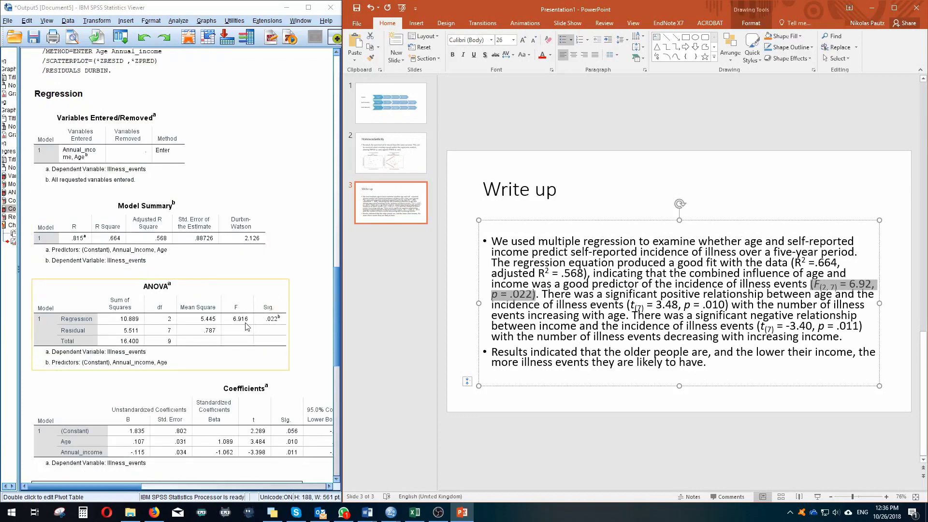
pyautogui.click(222, 325)
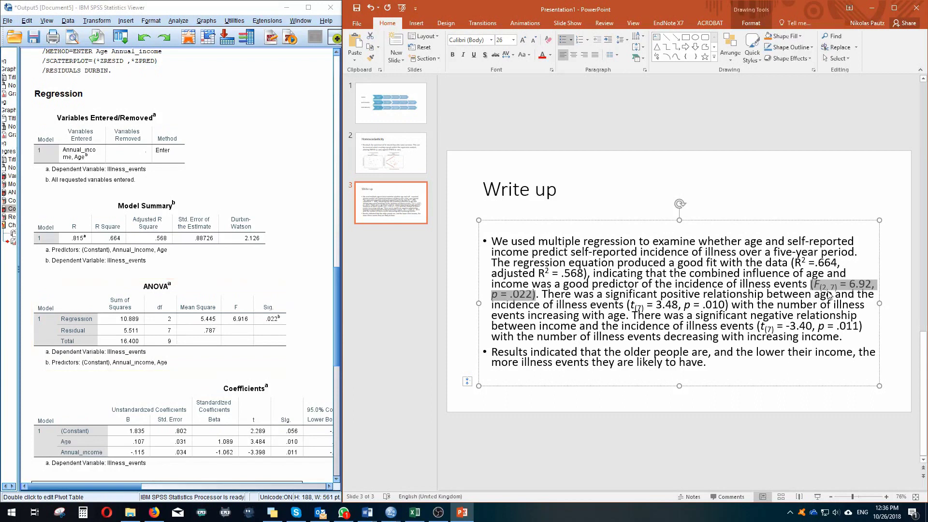
pyautogui.click(261, 324)
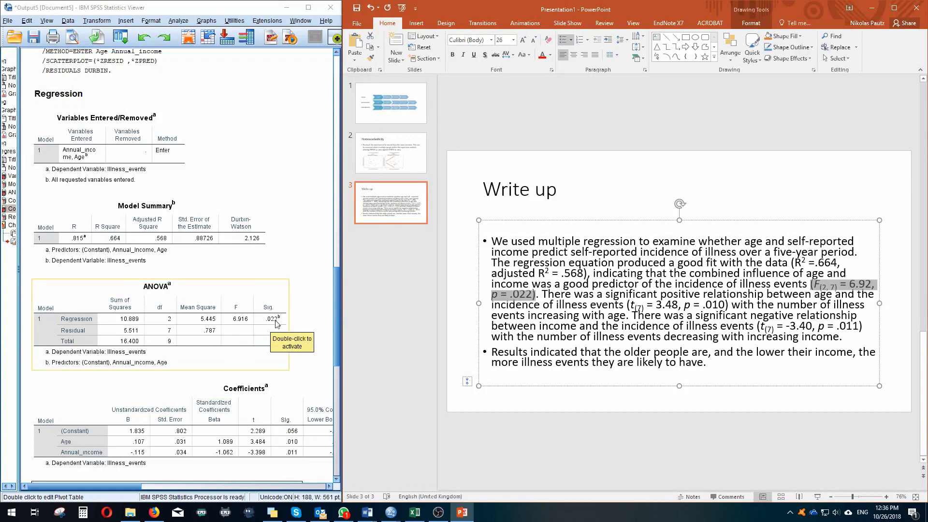
pyautogui.click(686, 293)
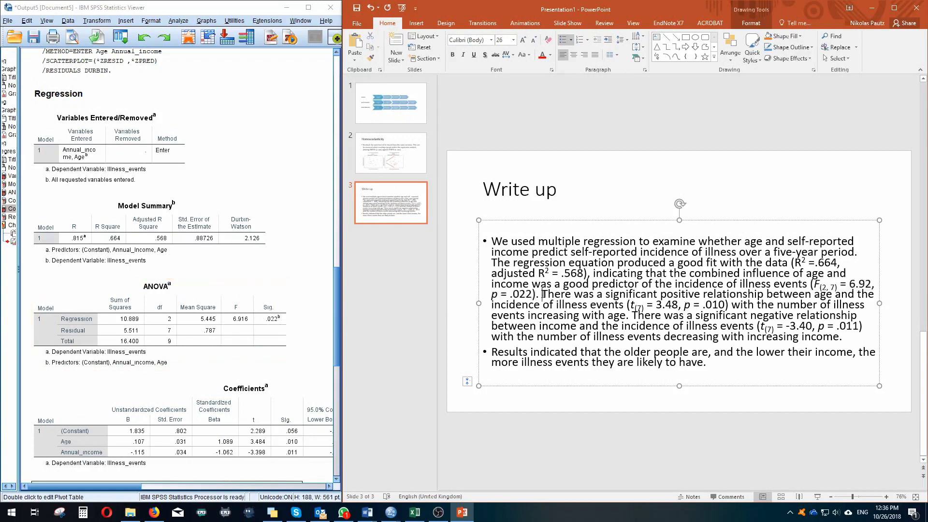
pyautogui.moveTo(543, 294); pyautogui.dragTo(491, 274)
pyautogui.click(589, 294)
pyautogui.scroll(-3, 274, 364)
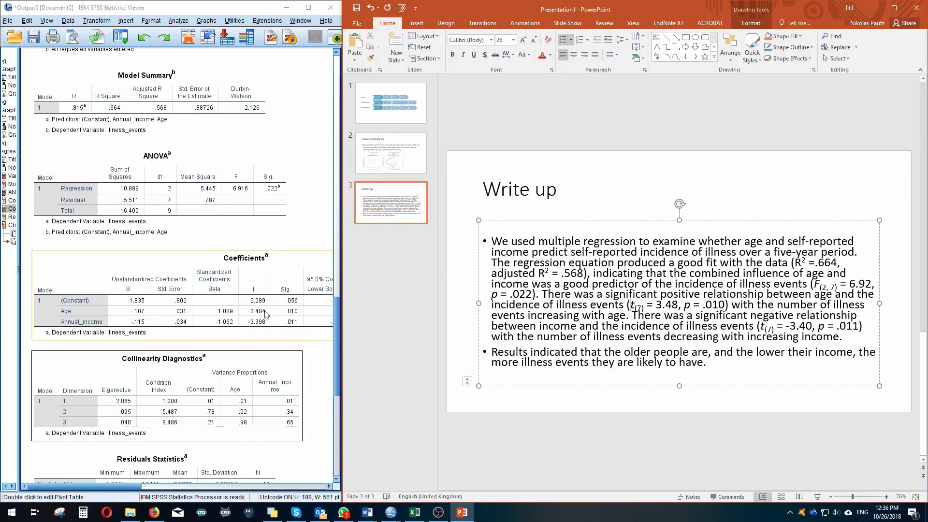
pyautogui.doubleClick(639, 306)
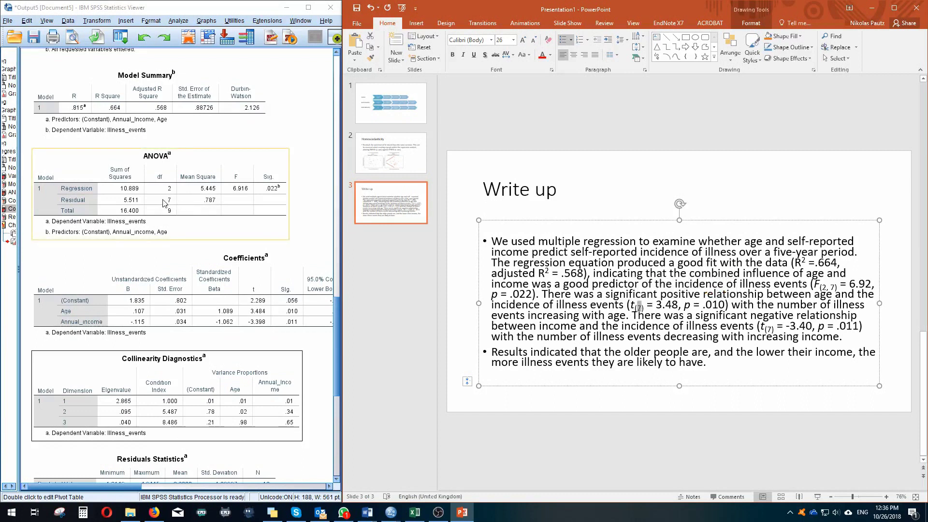
pyautogui.click(658, 303)
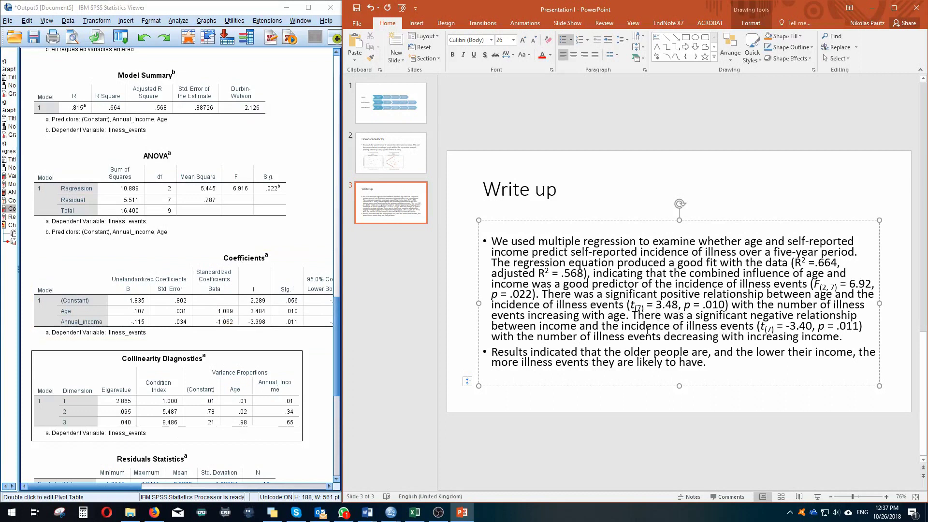
pyautogui.moveTo(633, 315); pyautogui.dragTo(797, 315)
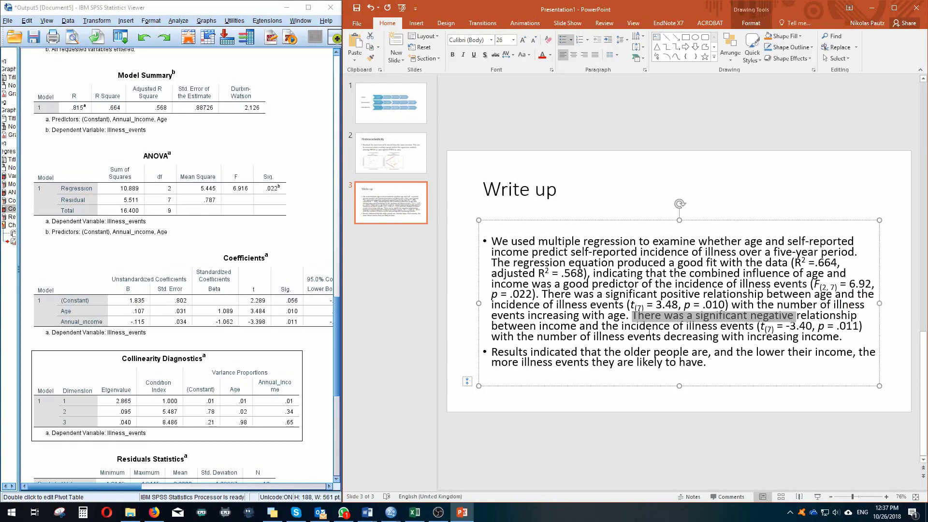
pyautogui.click(717, 328)
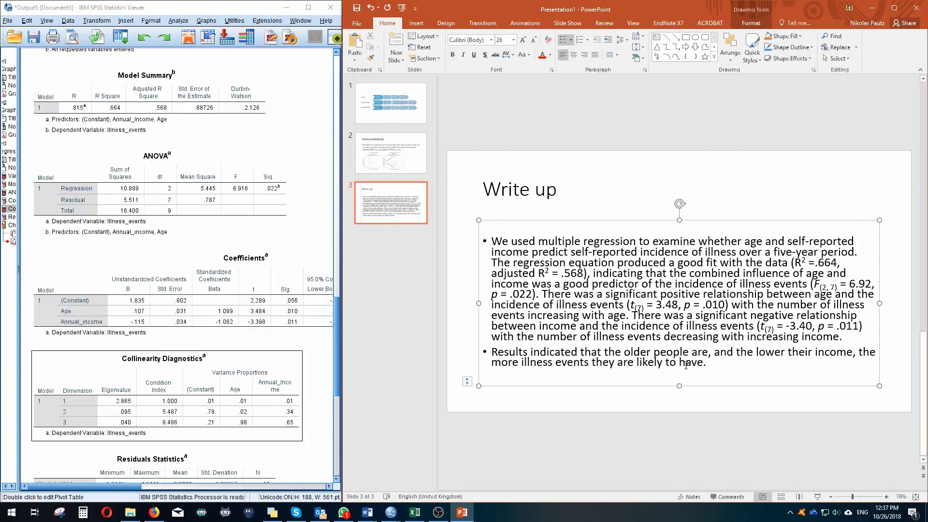
pyautogui.click(704, 415)
pyautogui.moveTo(720, 367); pyautogui.dragTo(490, 240)
pyautogui.click(679, 425)
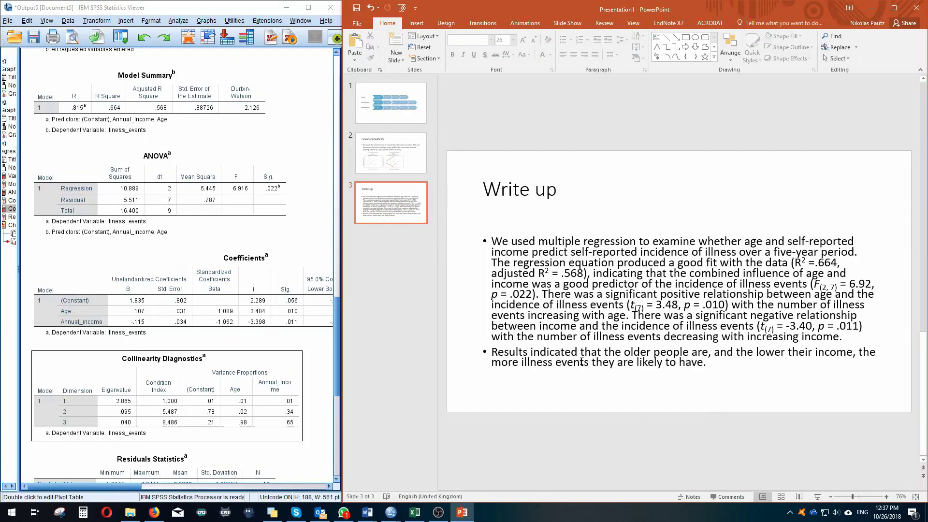
pyautogui.scroll(-3, 265, 345)
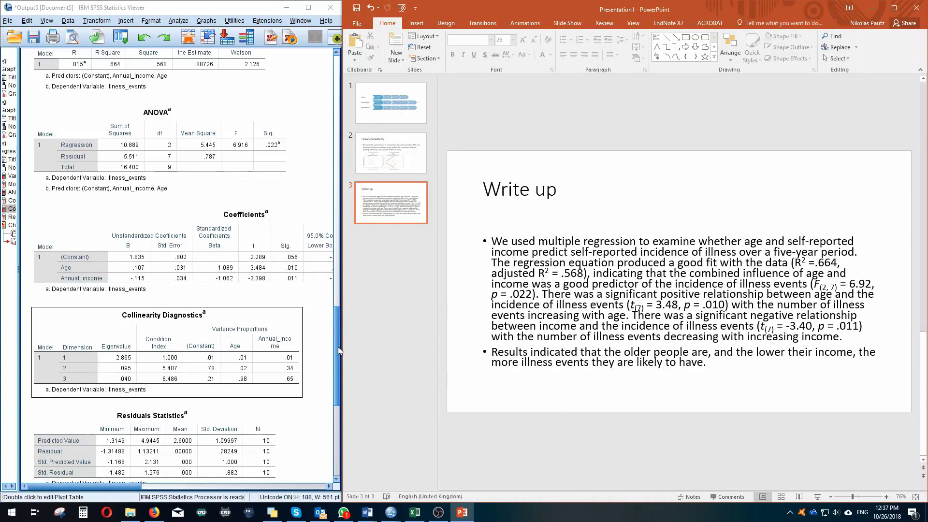
pyautogui.moveTo(338, 346)
pyautogui.mouseDown()
pyautogui.moveTo(338, 361)
pyautogui.moveTo(341, 335)
pyautogui.mouseUp()
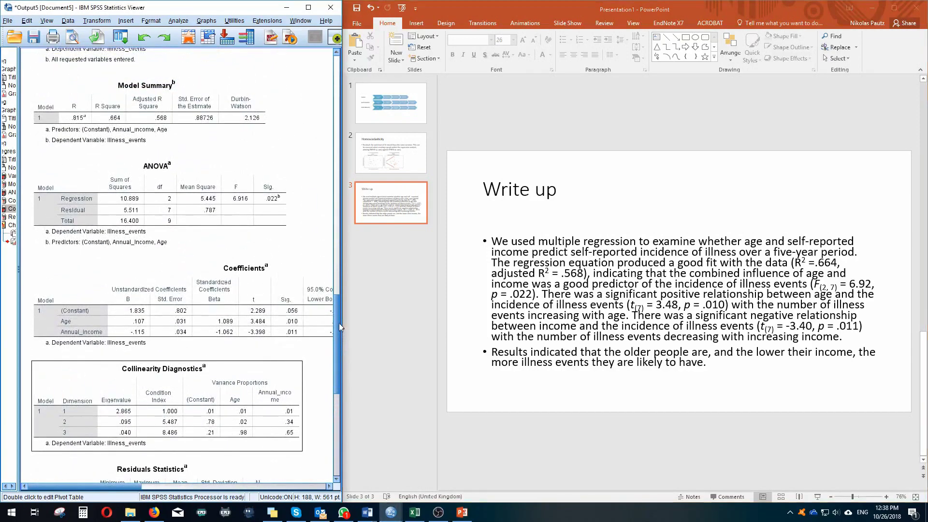